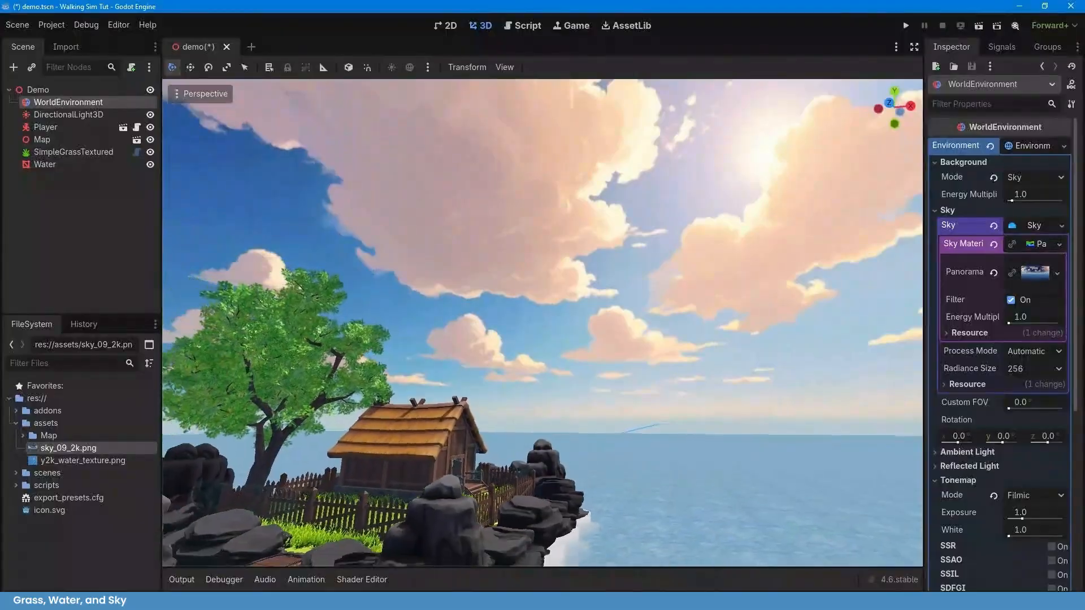
{"action": "key", "text": "w"}
{"action": "right_click_drag", "start_coordinate": [542, 487], "coordinate": [546, 488]}
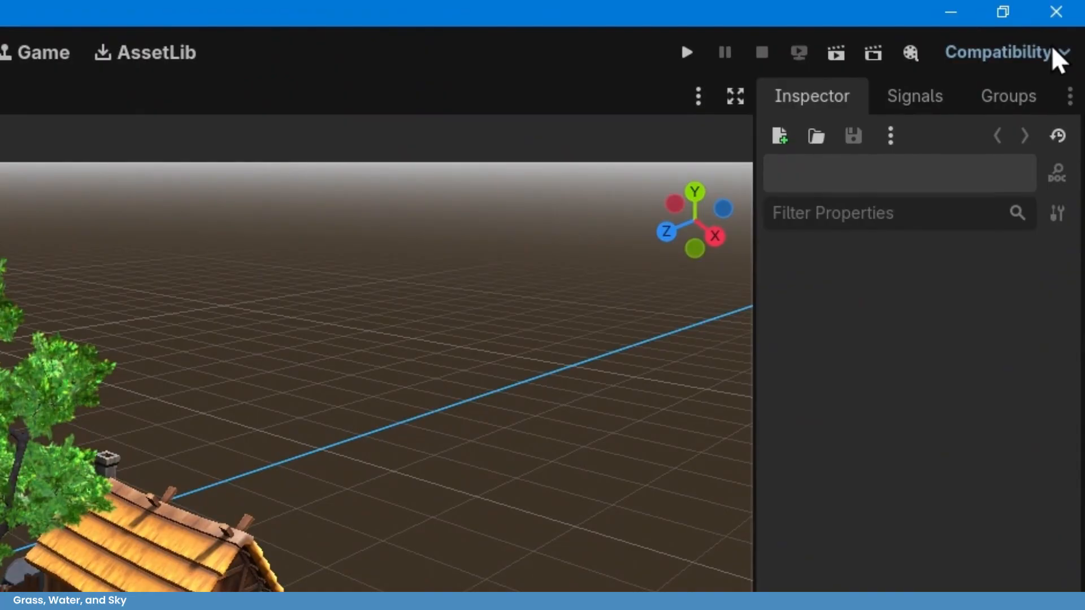
Switch the project's renderer from Compatibility to Forward+, saving and restarting the editor.
{"action": "left_click", "coordinate": [1058, 57]}
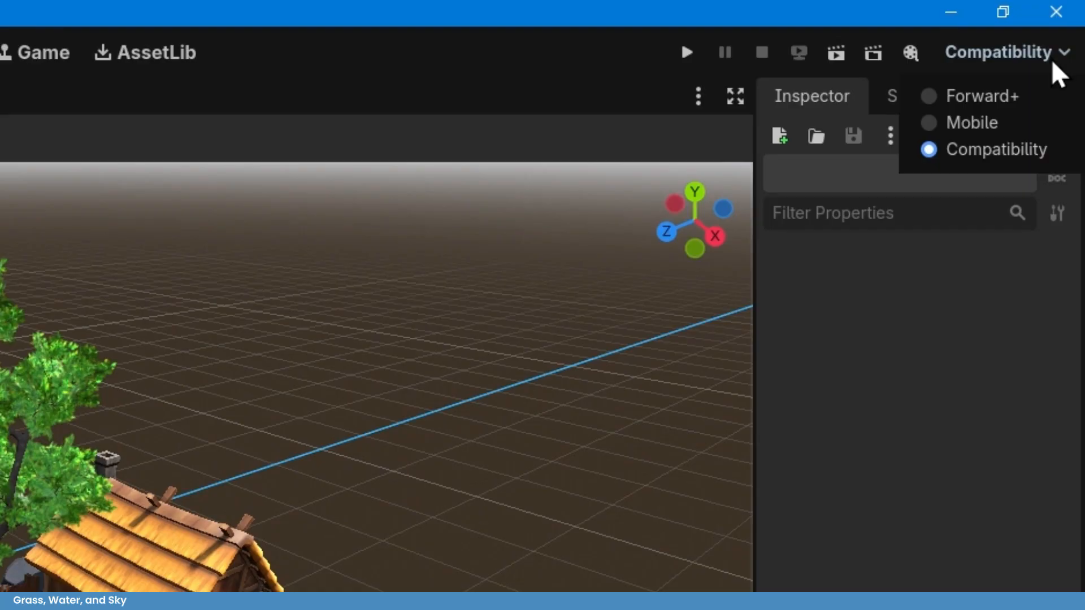
{"action": "left_click", "coordinate": [930, 99]}
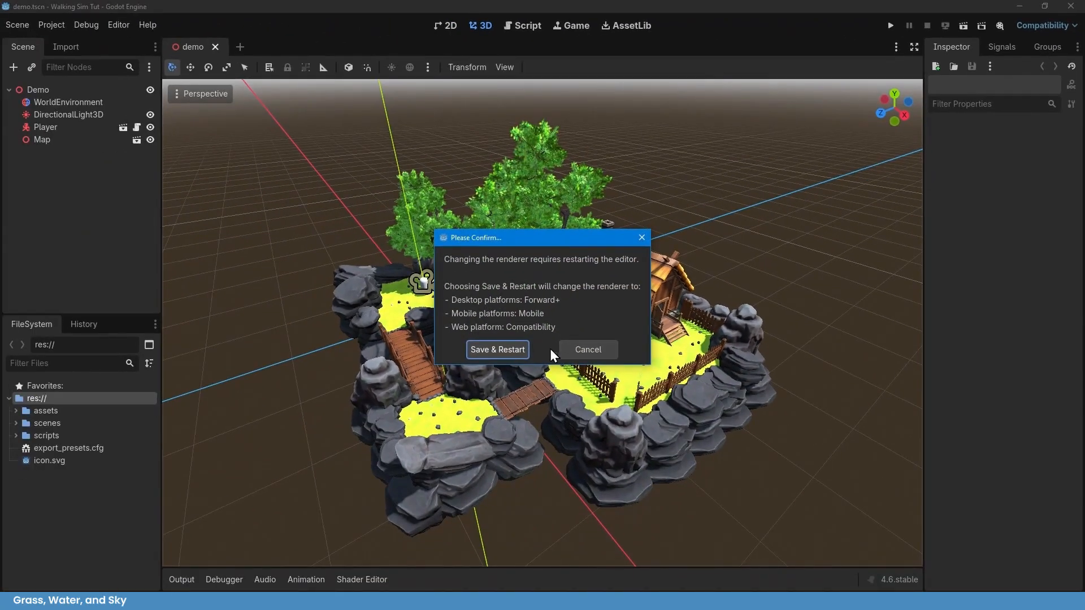
{"action": "left_click", "coordinate": [519, 348]}
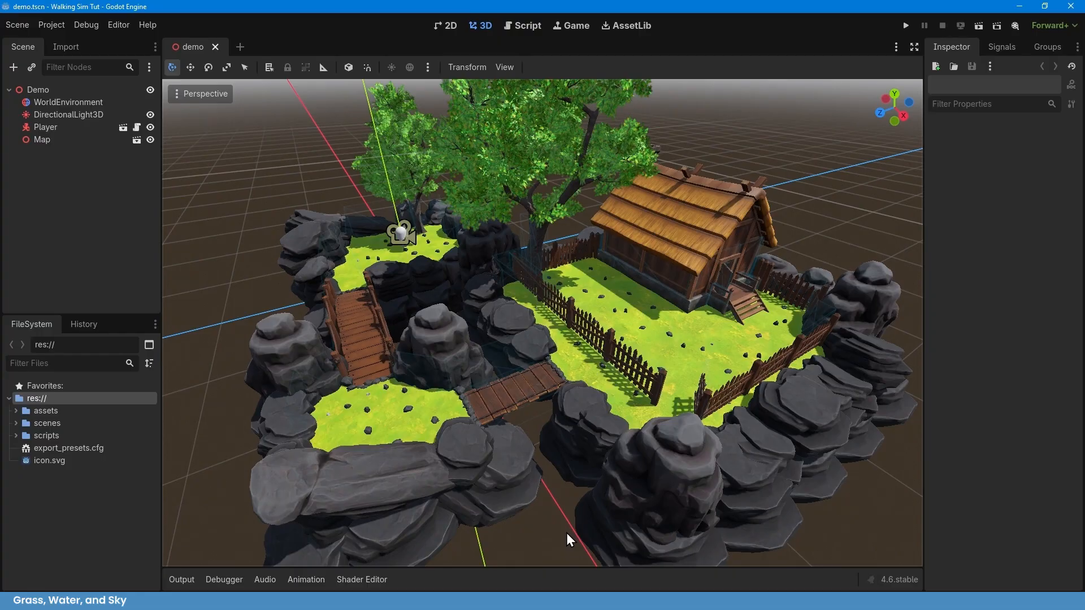
Search the asset library for grass, then download and install the Simple Grass Textured asset in the project.
{"action": "scroll", "coordinate": [678, 401], "scroll_direction": "up", "scroll_amount": 5}
{"action": "mouse_move", "coordinate": [772, 375]}
{"action": "right_mouse_down"}
{"action": "mouse_move", "coordinate": [865, 376]}
{"action": "mouse_move", "coordinate": [777, 383]}
{"action": "right_mouse_up"}
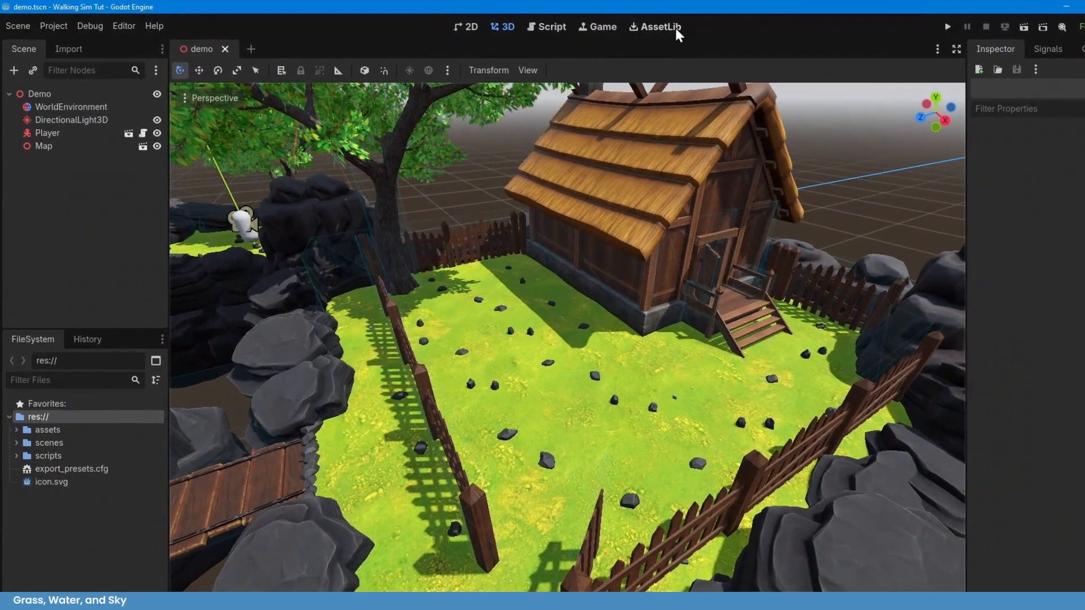
{"action": "left_click", "coordinate": [650, 29]}
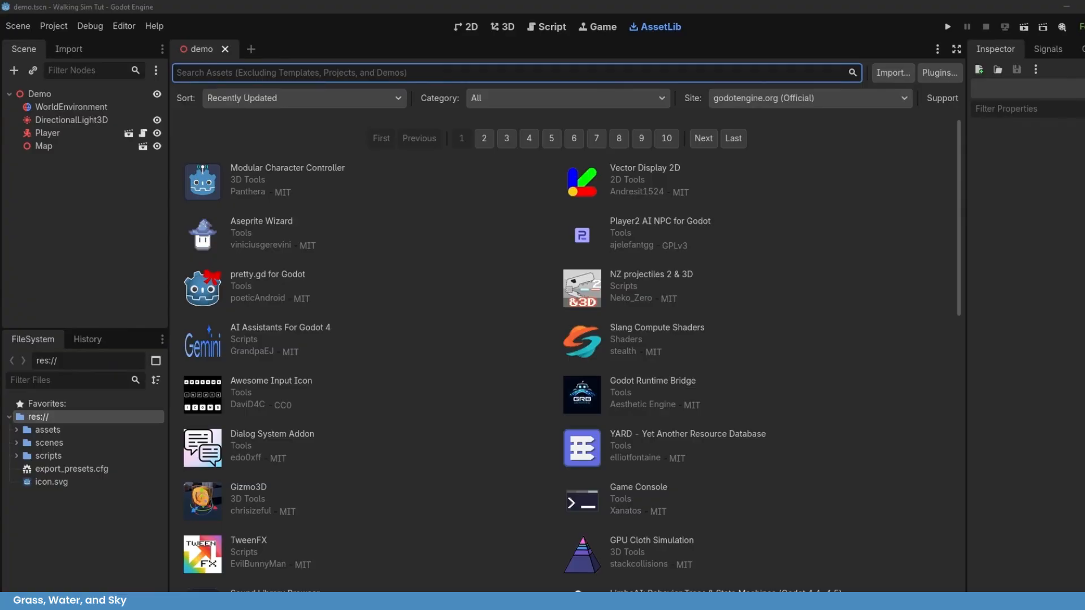
{"action": "left_click", "coordinate": [271, 71]}
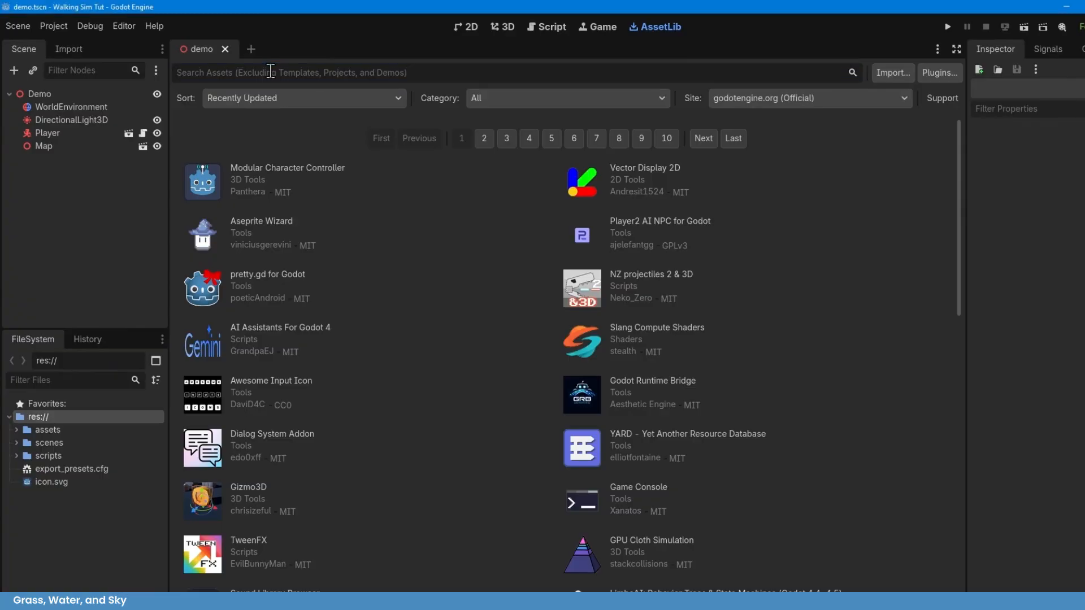
{"action": "type", "text": "grass"}
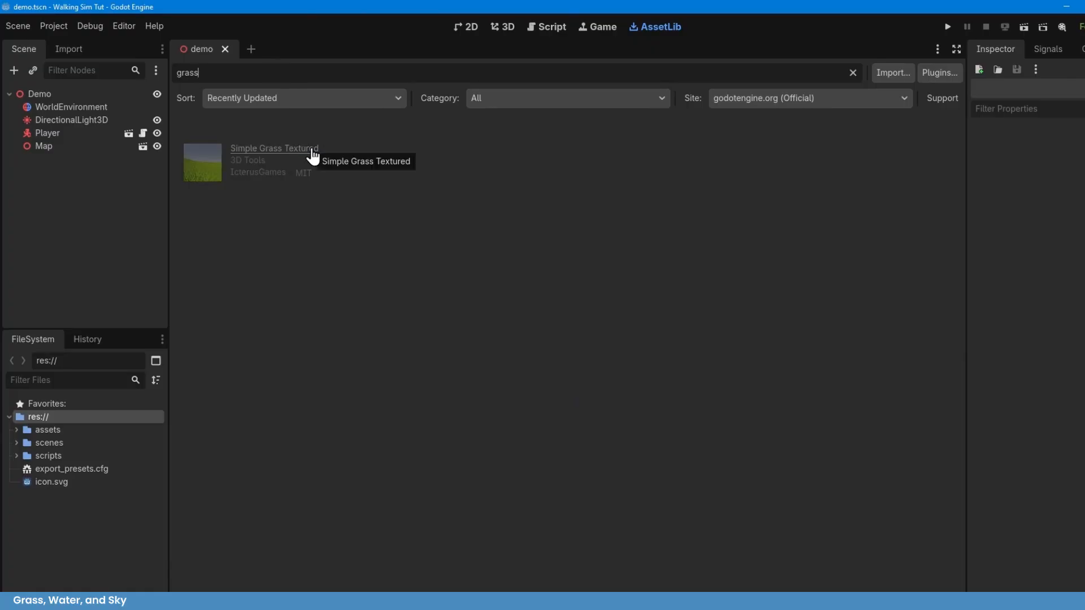
{"action": "left_click", "coordinate": [313, 149]}
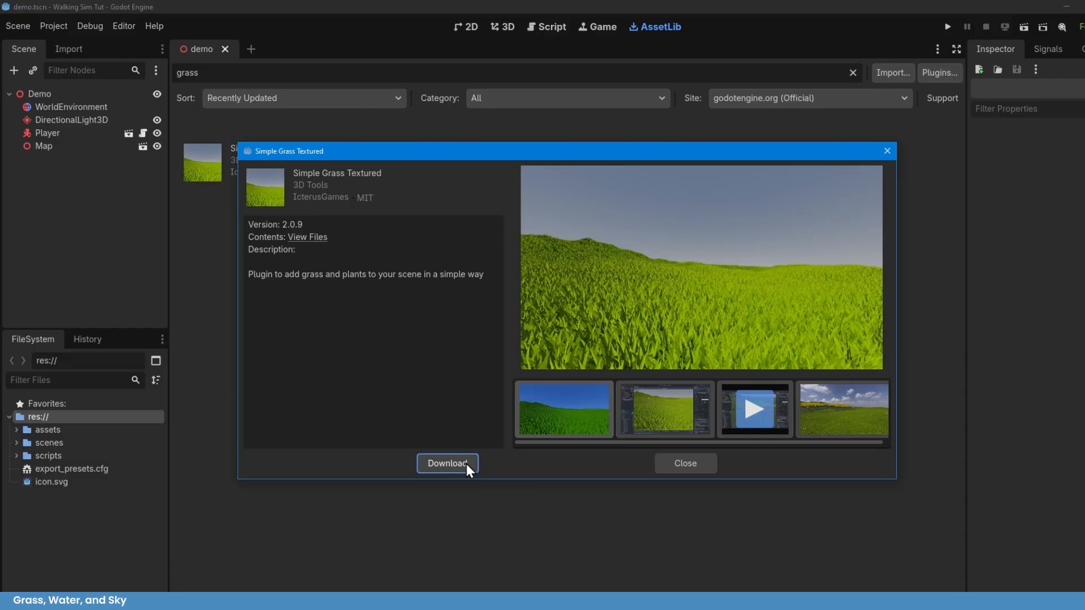
{"action": "left_click", "coordinate": [467, 469]}
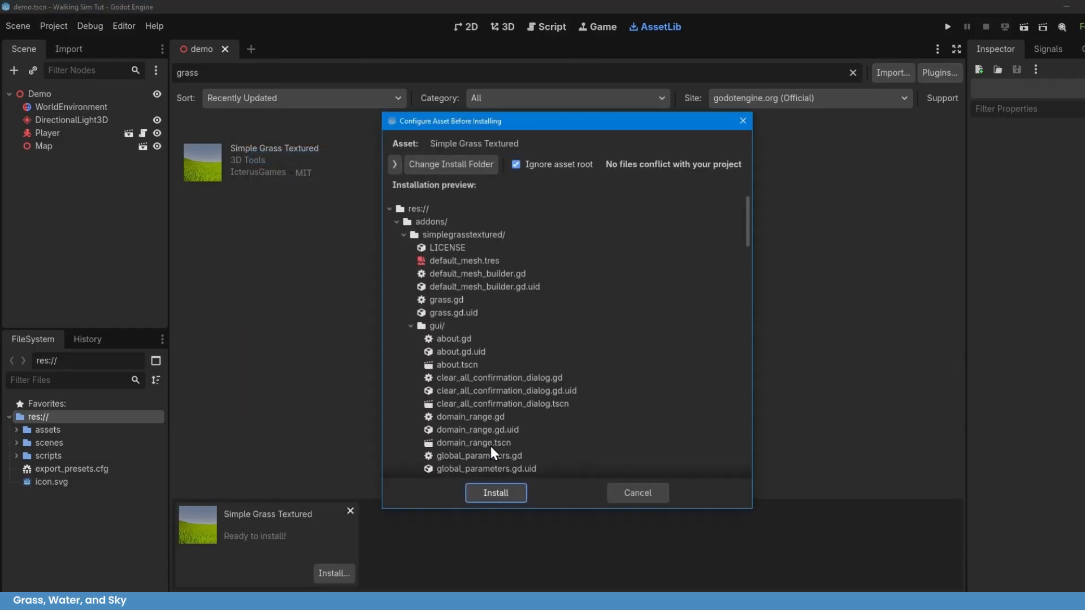
{"action": "left_click", "coordinate": [524, 494]}
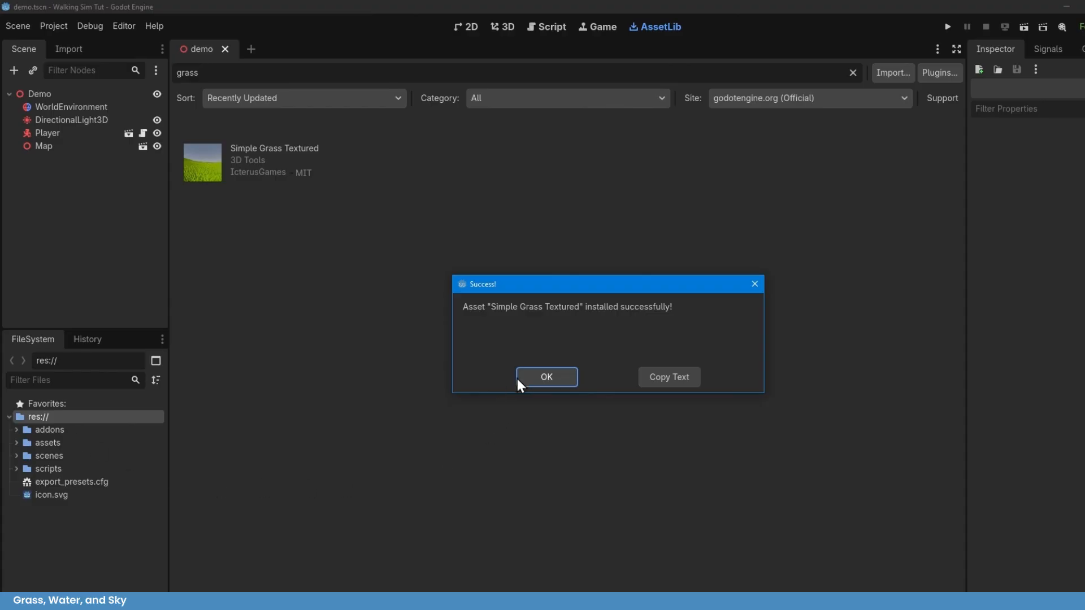
{"action": "left_click", "coordinate": [543, 377]}
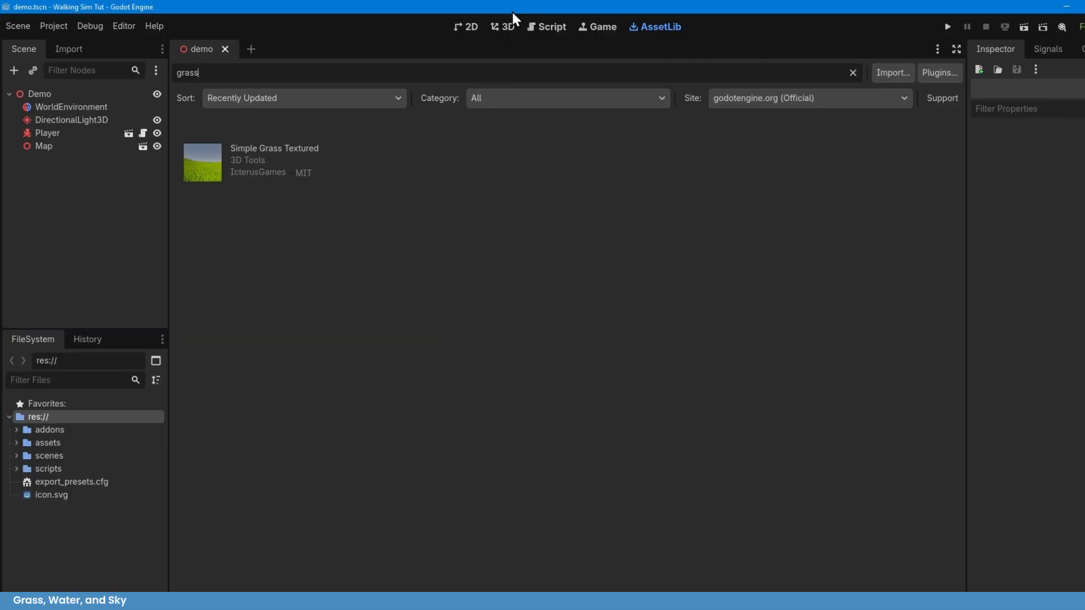
Enable the SimpleGrassTextured plugin in the project settings.
{"action": "left_click", "coordinate": [503, 27]}
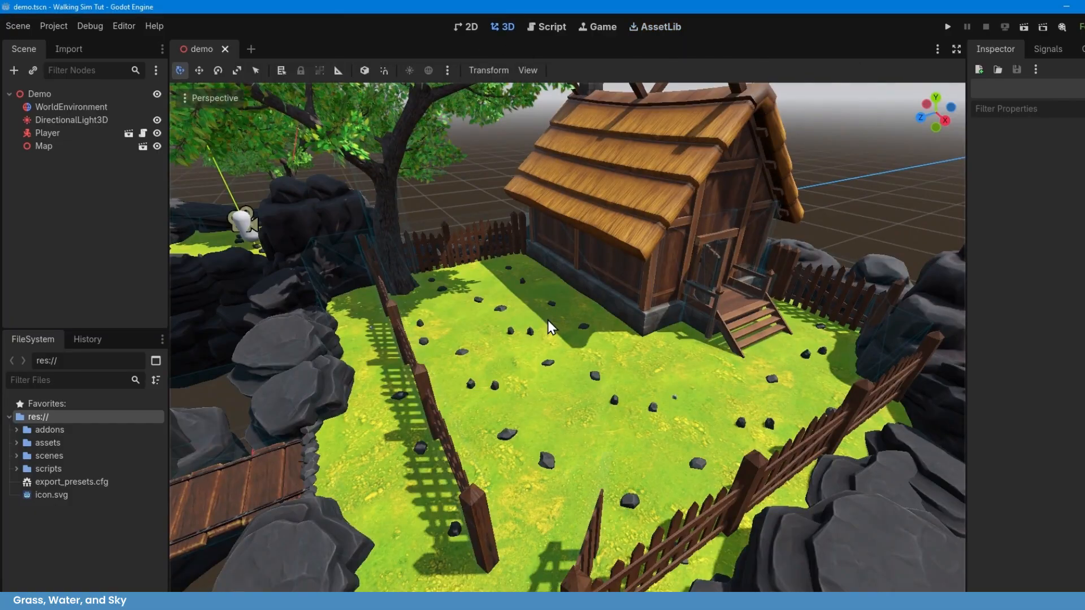
{"action": "left_click", "coordinate": [53, 26]}
{"action": "left_click", "coordinate": [99, 45]}
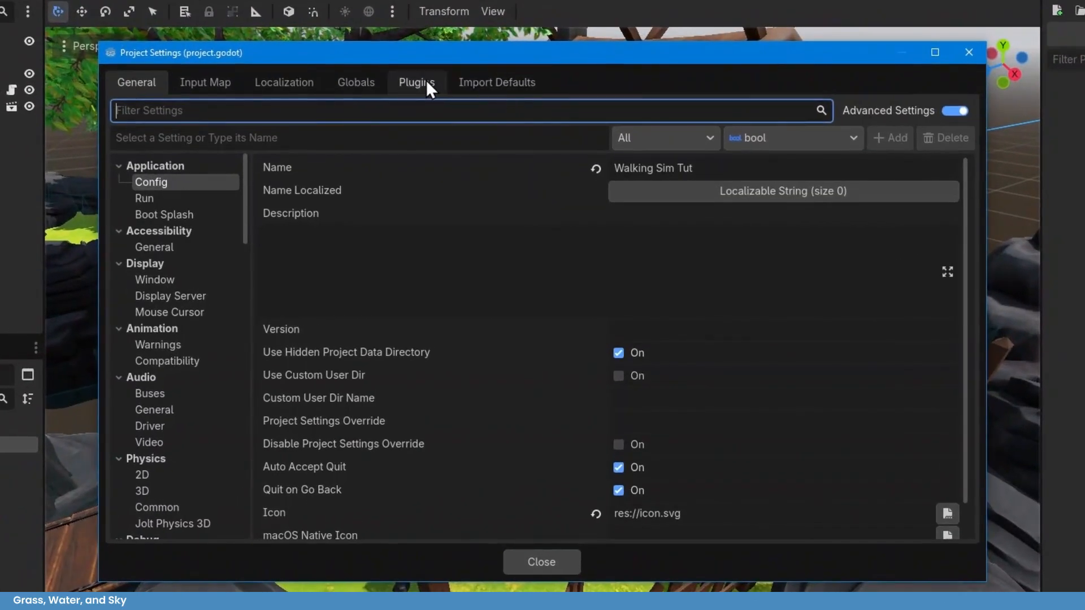
{"action": "left_click", "coordinate": [475, 126]}
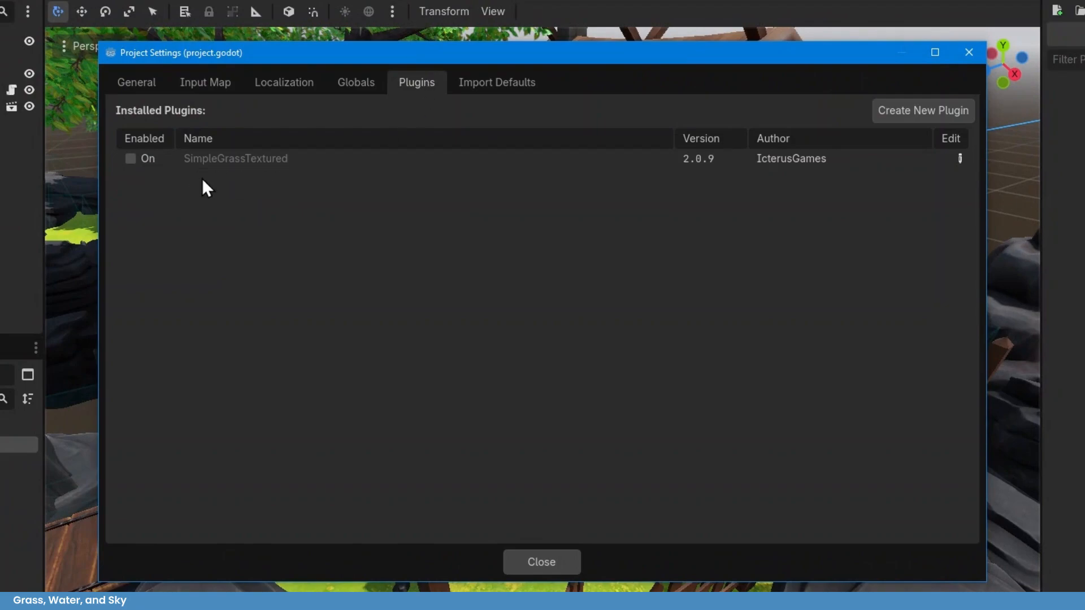
{"action": "left_click", "coordinate": [130, 158]}
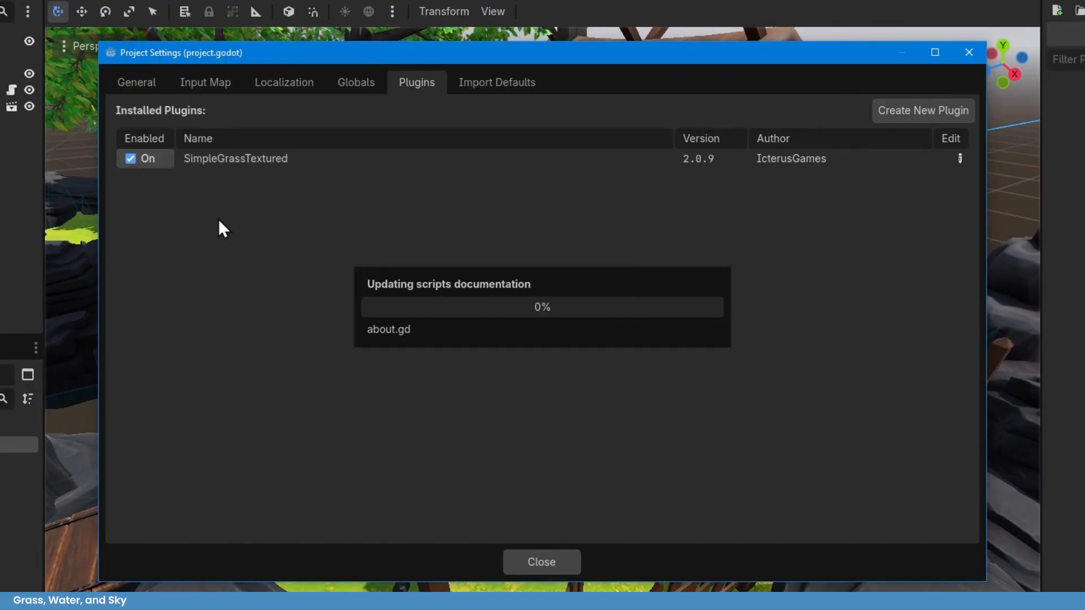
{"action": "left_click", "coordinate": [541, 562]}
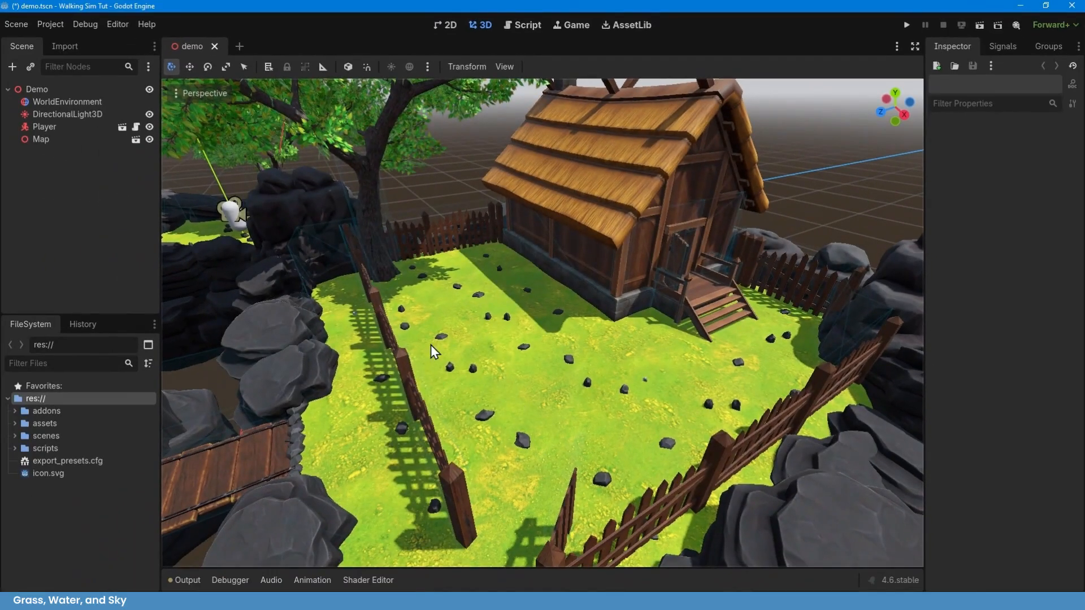
Add a SimpleGrassTextured node as a child of the Demo root node.
{"action": "left_click", "coordinate": [83, 89]}
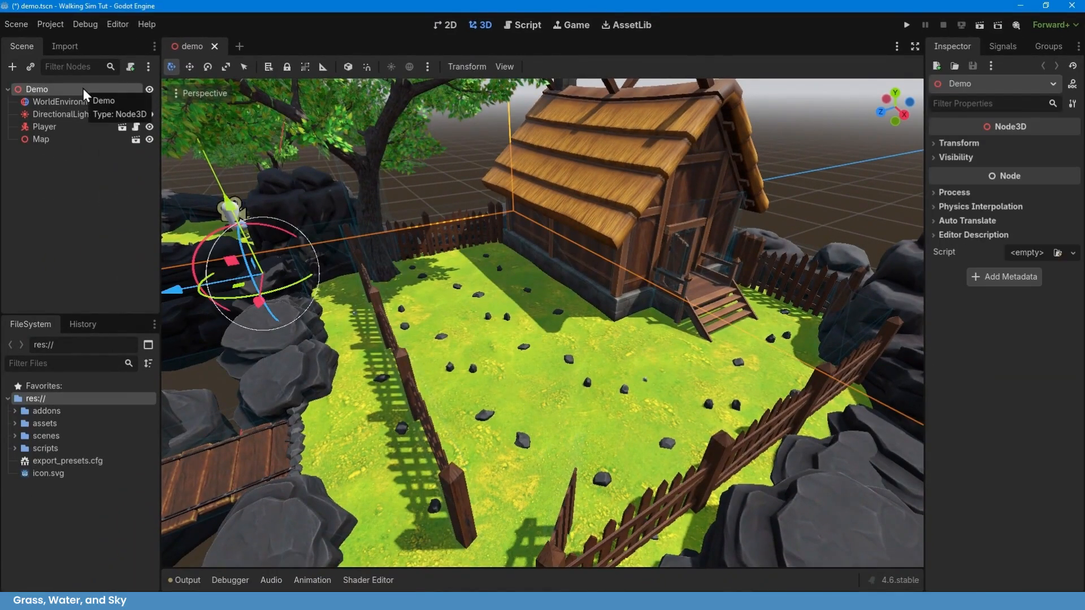
{"action": "key", "text": "ctrl+a"}
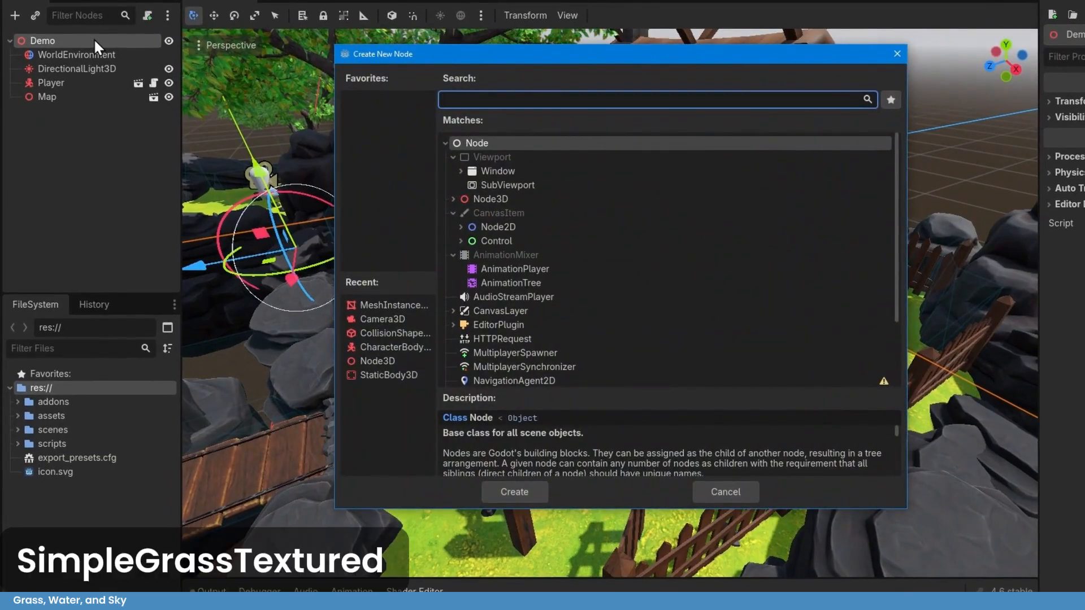
{"action": "type", "text": "grass"}
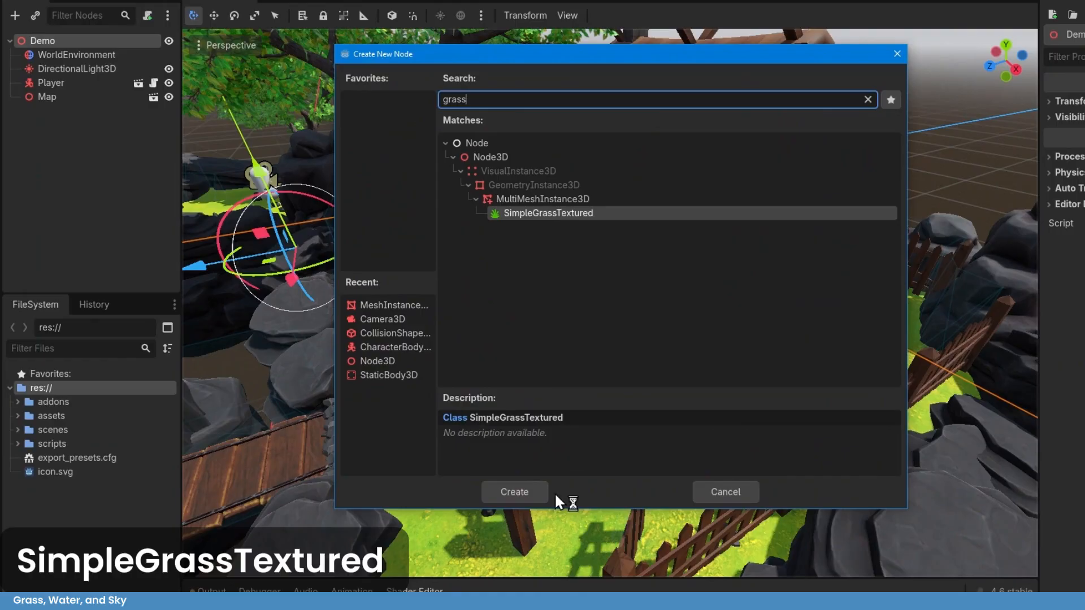
{"action": "left_click", "coordinate": [529, 490]}
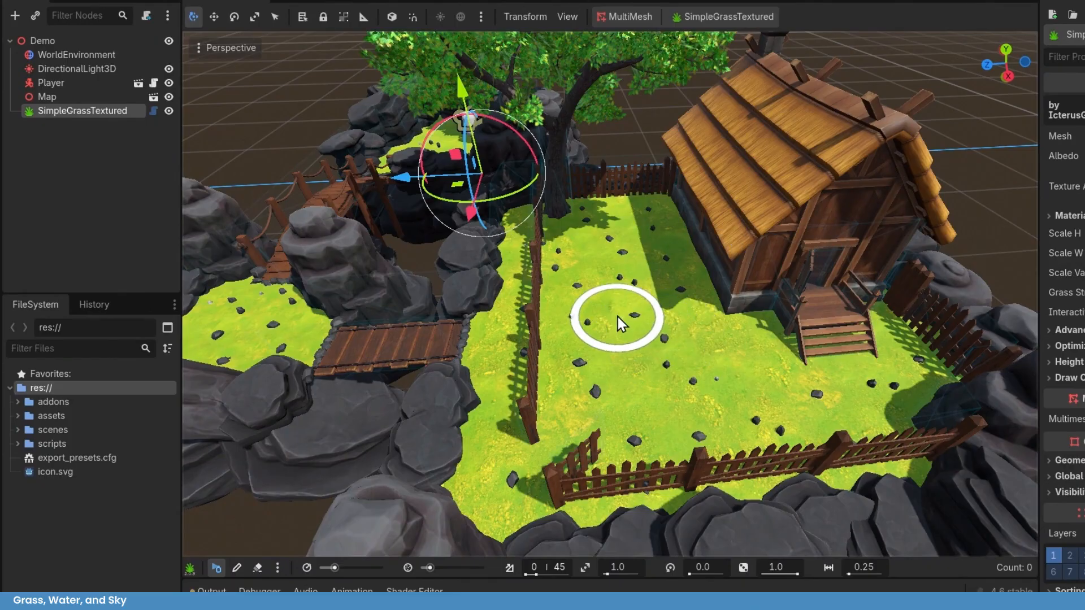
Paint grass patches in the fenced yard beside the house, shrinking the brush and lowering the density to 8.
{"action": "mouse_move", "coordinate": [605, 249]}
{"action": "left_mouse_down"}
{"action": "mouse_move", "coordinate": [593, 257]}
{"action": "mouse_move", "coordinate": [619, 337]}
{"action": "mouse_move", "coordinate": [655, 381]}
{"action": "left_mouse_up"}
{"action": "key", "text": "bracketleft"}
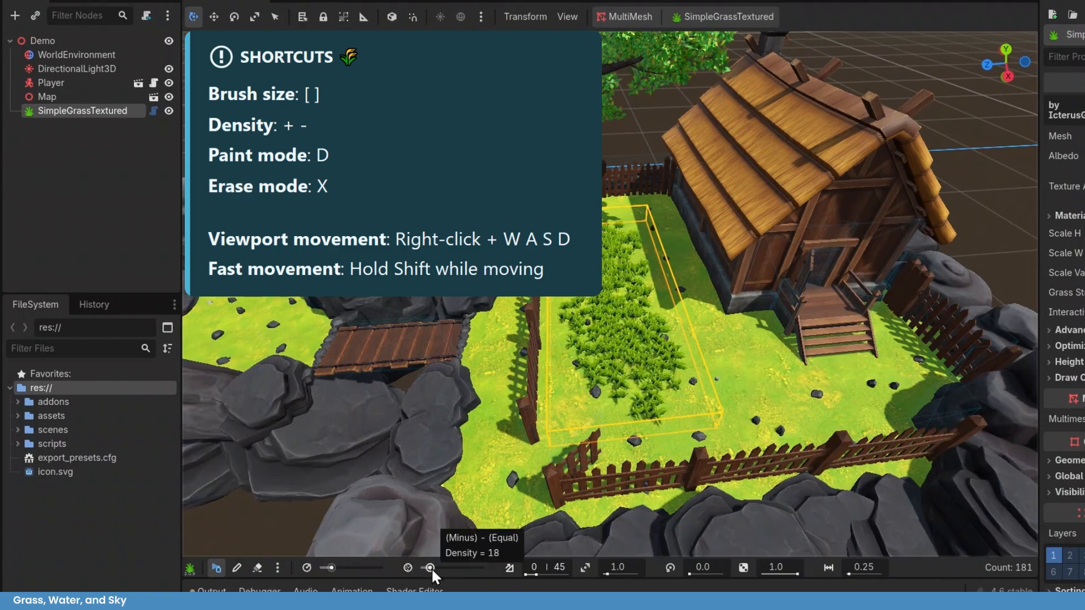
{"action": "mouse_move", "coordinate": [699, 415]}
{"action": "left_mouse_down"}
{"action": "mouse_move", "coordinate": [683, 381]}
{"action": "mouse_move", "coordinate": [752, 388]}
{"action": "left_mouse_up"}
{"action": "left_click_drag", "start_coordinate": [438, 570], "coordinate": [428, 570]}
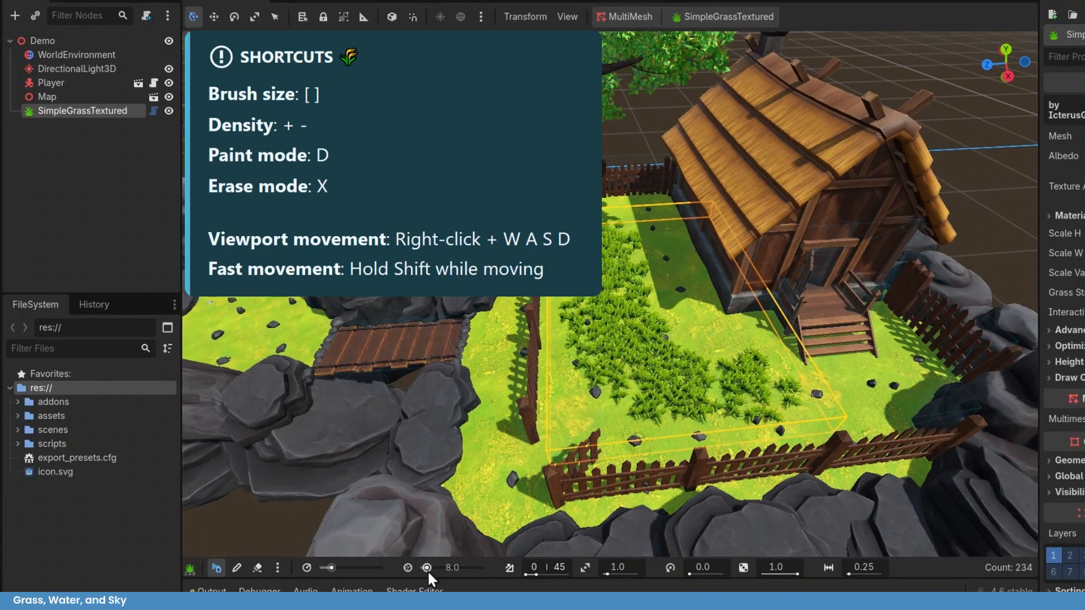
{"action": "mouse_move", "coordinate": [833, 383]}
{"action": "left_mouse_down"}
{"action": "mouse_move", "coordinate": [838, 398]}
{"action": "mouse_move", "coordinate": [708, 343]}
{"action": "mouse_move", "coordinate": [695, 326]}
{"action": "left_mouse_up"}
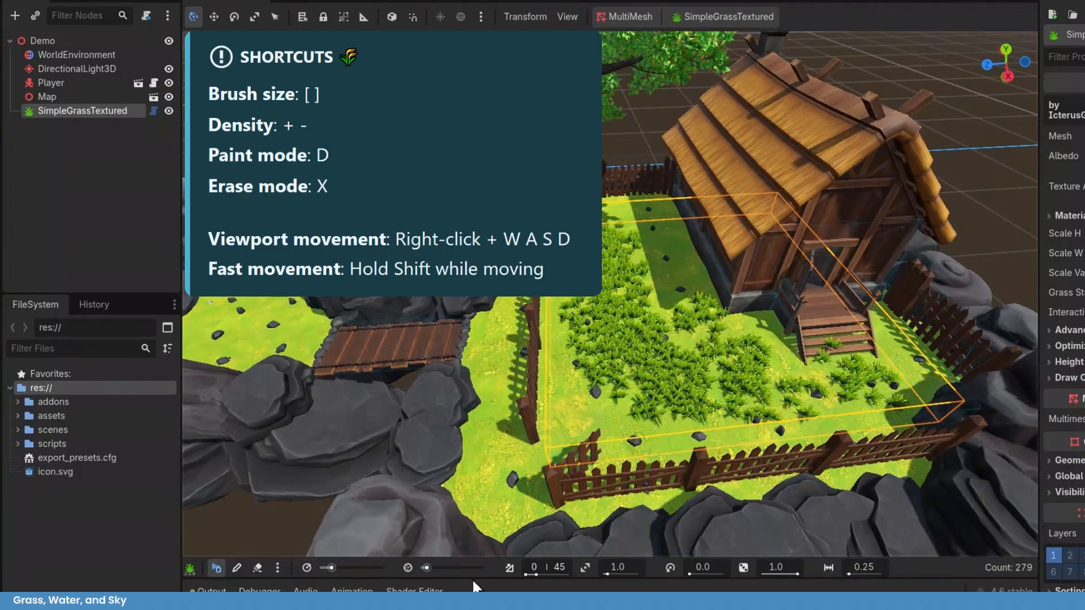
Erase some of the painted grass in the yard between the front fence and the house steps.
{"action": "right_click_drag", "start_coordinate": [714, 434], "coordinate": [706, 345]}
{"action": "key", "text": "w"}
{"action": "mouse_move", "coordinate": [622, 274]}
{"action": "right_mouse_down"}
{"action": "mouse_move", "coordinate": [610, 288]}
{"action": "mouse_move", "coordinate": [628, 282]}
{"action": "mouse_move", "coordinate": [608, 292]}
{"action": "right_mouse_up"}
{"action": "key", "text": "s"}
{"action": "mouse_move", "coordinate": [638, 500]}
{"action": "left_mouse_down"}
{"action": "mouse_move", "coordinate": [551, 497]}
{"action": "mouse_move", "coordinate": [476, 456]}
{"action": "mouse_move", "coordinate": [848, 432]}
{"action": "mouse_move", "coordinate": [659, 457]}
{"action": "mouse_move", "coordinate": [476, 463]}
{"action": "mouse_move", "coordinate": [479, 493]}
{"action": "mouse_move", "coordinate": [899, 463]}
{"action": "mouse_move", "coordinate": [931, 408]}
{"action": "mouse_move", "coordinate": [892, 384]}
{"action": "left_mouse_up"}
{"action": "key", "text": "x"}
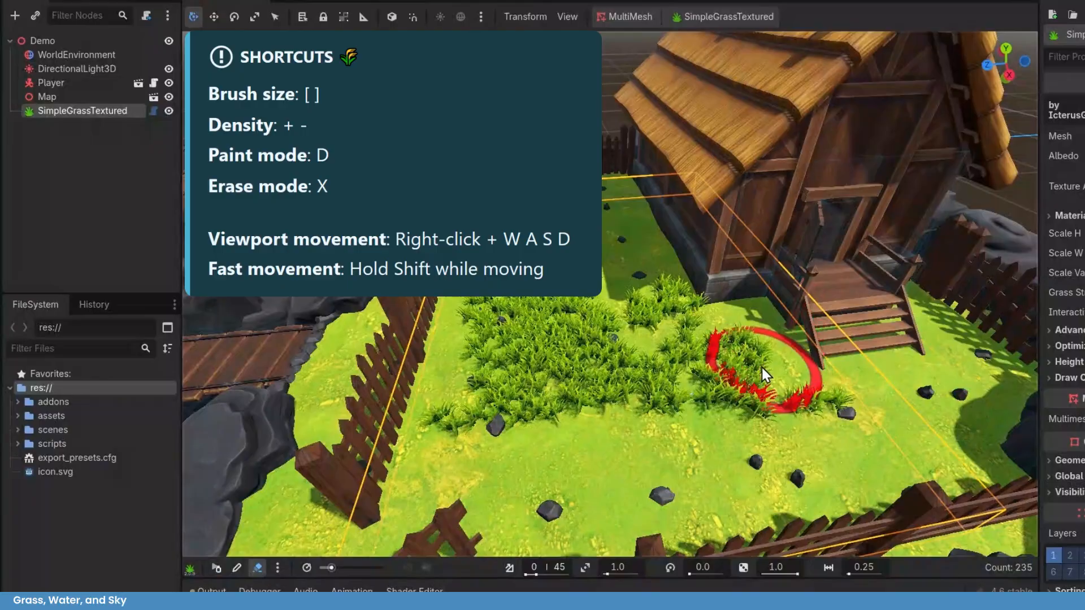
Return to paint mode and cover the rest of the fenced yard around the house with grass.
{"action": "key", "text": "d"}
{"action": "scroll", "coordinate": [752, 417], "scroll_direction": "down", "scroll_amount": 15}
{"action": "scroll", "coordinate": [669, 316], "scroll_direction": "up", "scroll_amount": 5}
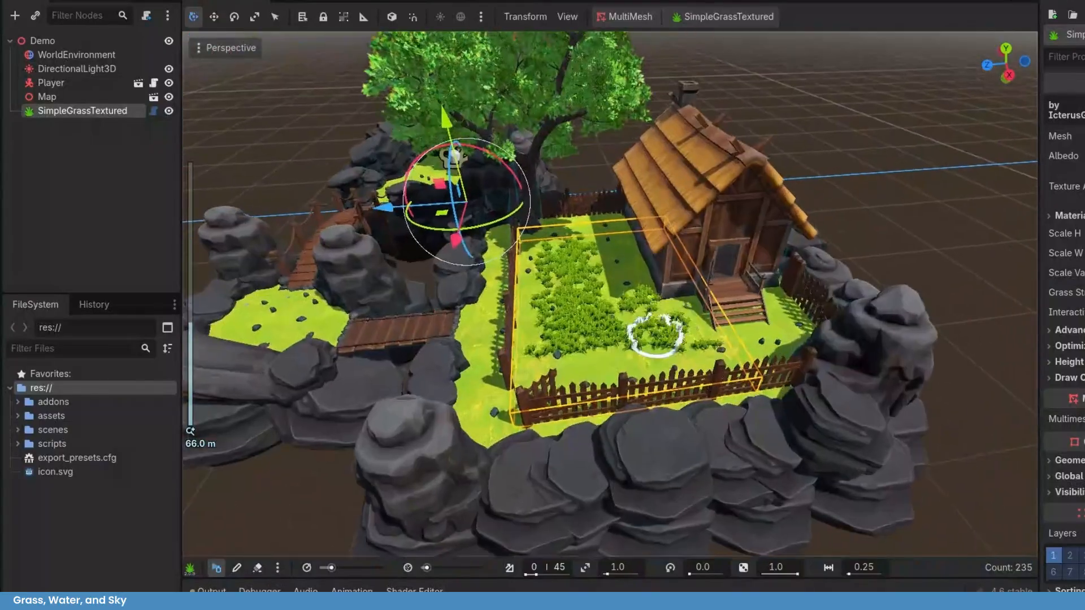
{"action": "middle_click_drag", "start_coordinate": [660, 334], "coordinate": [729, 340]}
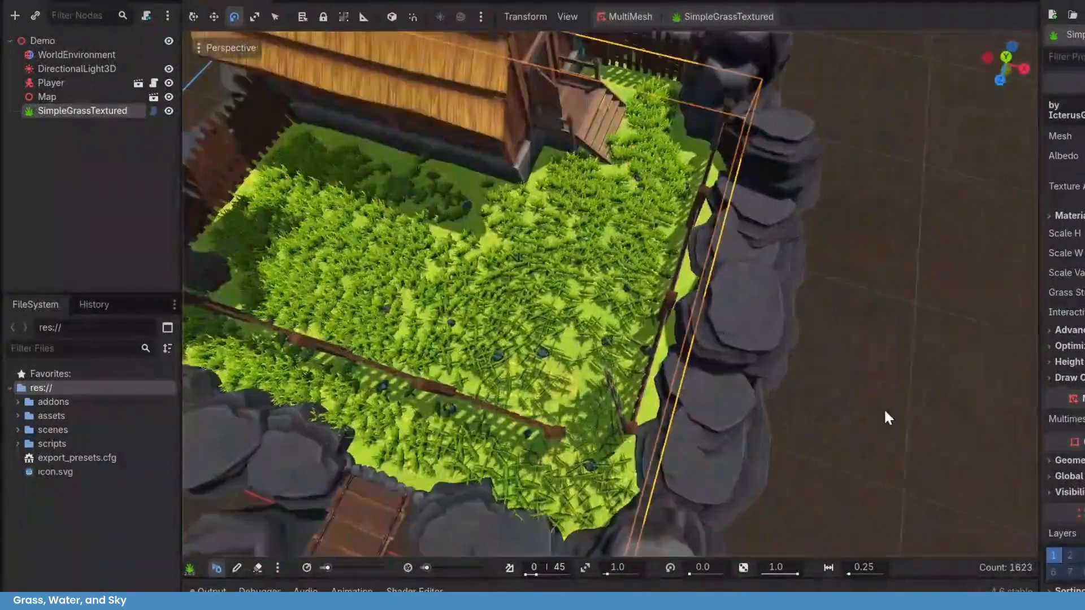
{"action": "left_click_drag", "start_coordinate": [636, 140], "coordinate": [618, 148]}
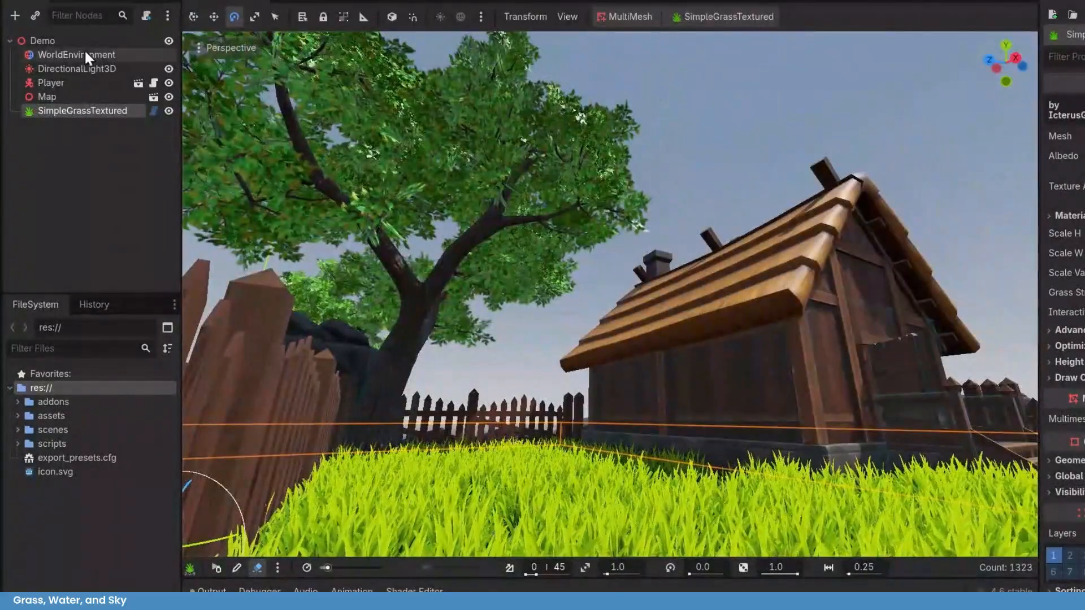
{"action": "left_click", "coordinate": [85, 39]}
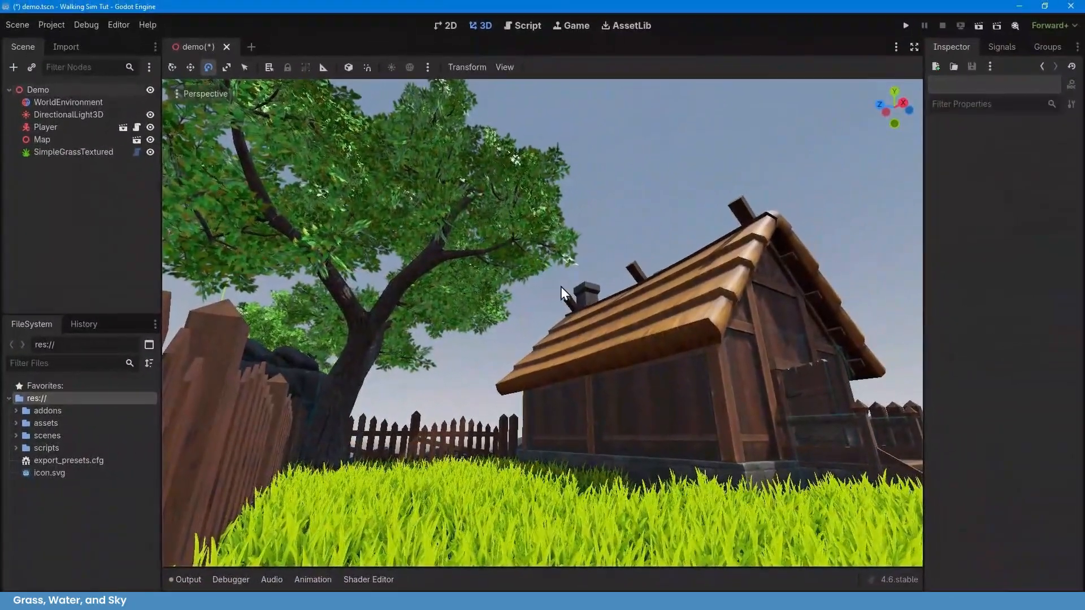
{"action": "right_click_drag", "start_coordinate": [821, 258], "coordinate": [826, 285]}
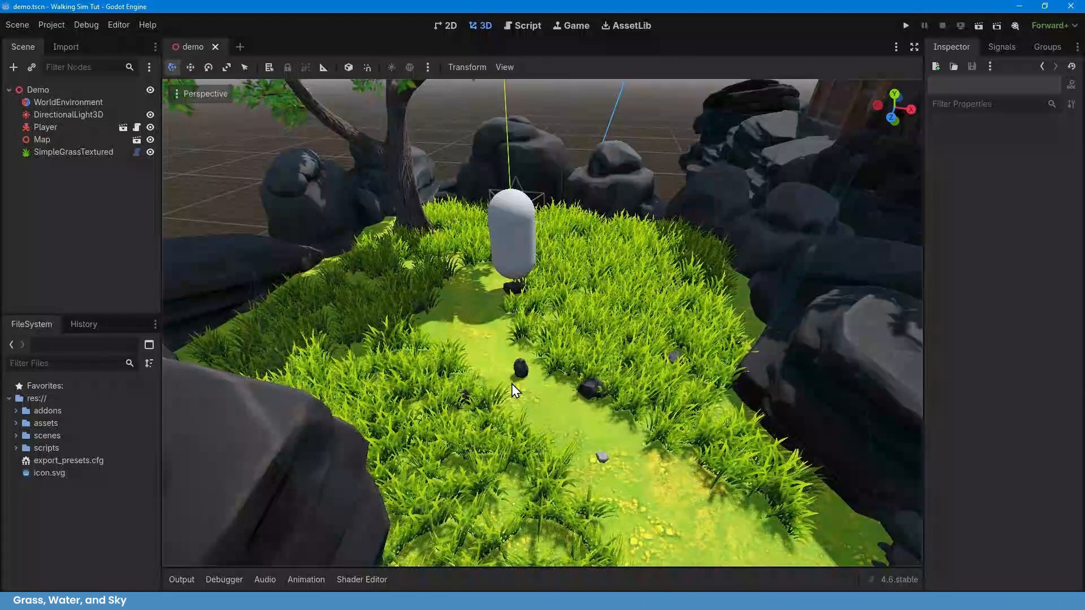
Hide the Player, Map and SimpleGrassTextured nodes in the scene.
{"action": "left_click", "coordinate": [150, 128]}
{"action": "left_click", "coordinate": [150, 140]}
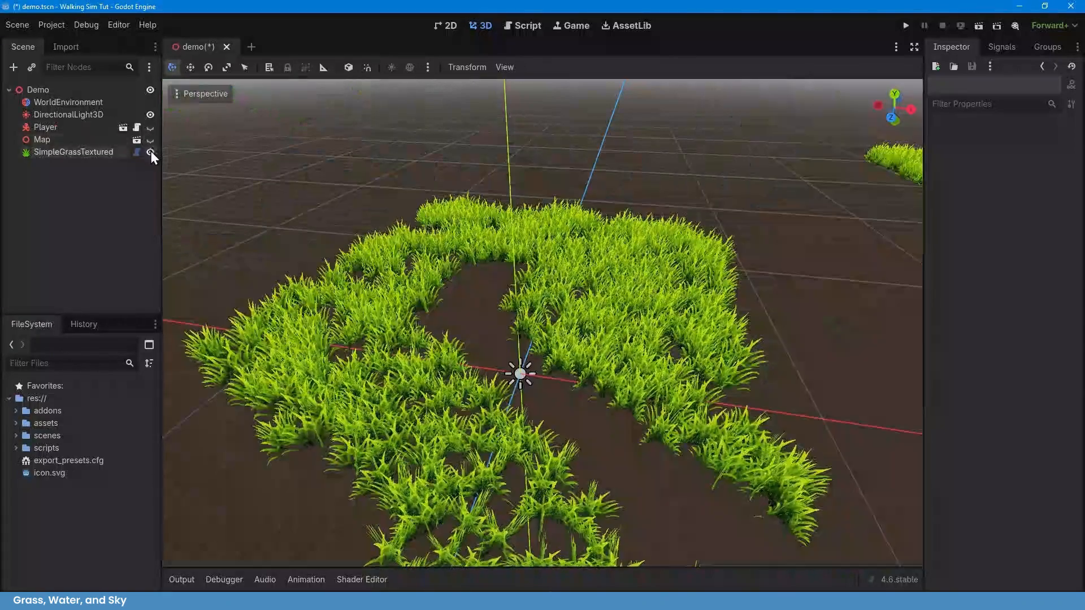
{"action": "left_click", "coordinate": [149, 152]}
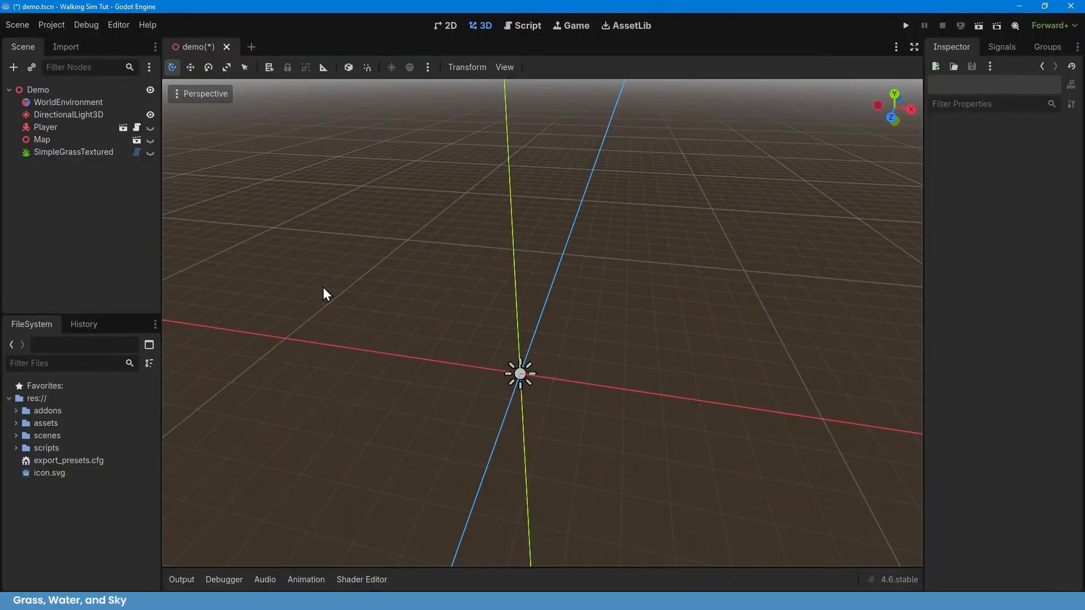
Add a MeshInstance3D node as a child of the Demo root node.
{"action": "left_click", "coordinate": [114, 92]}
{"action": "key", "text": "ctrl+a"}
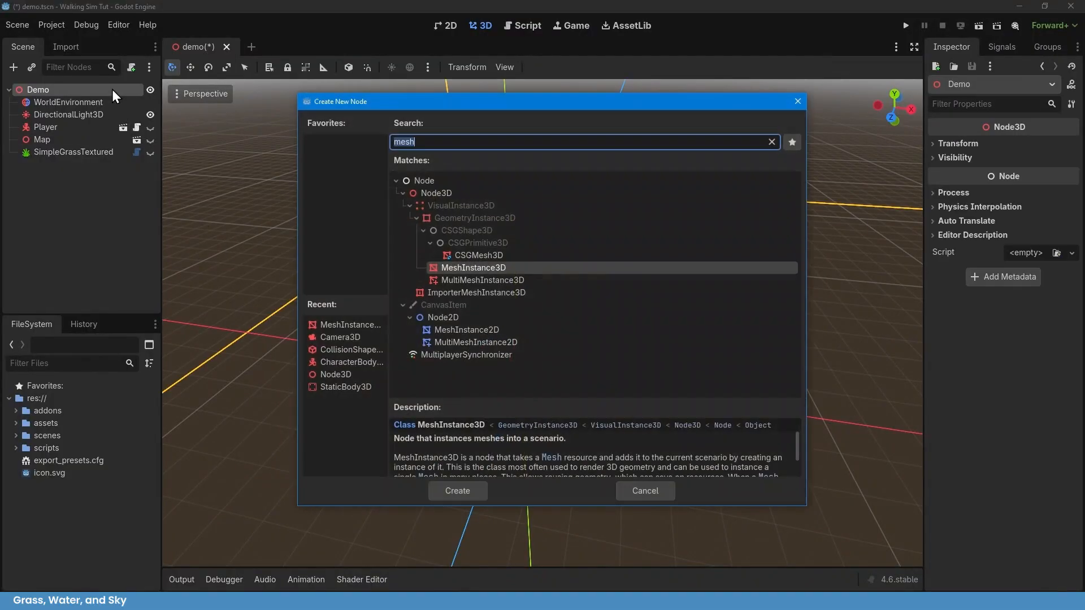
{"action": "key", "text": "Return"}
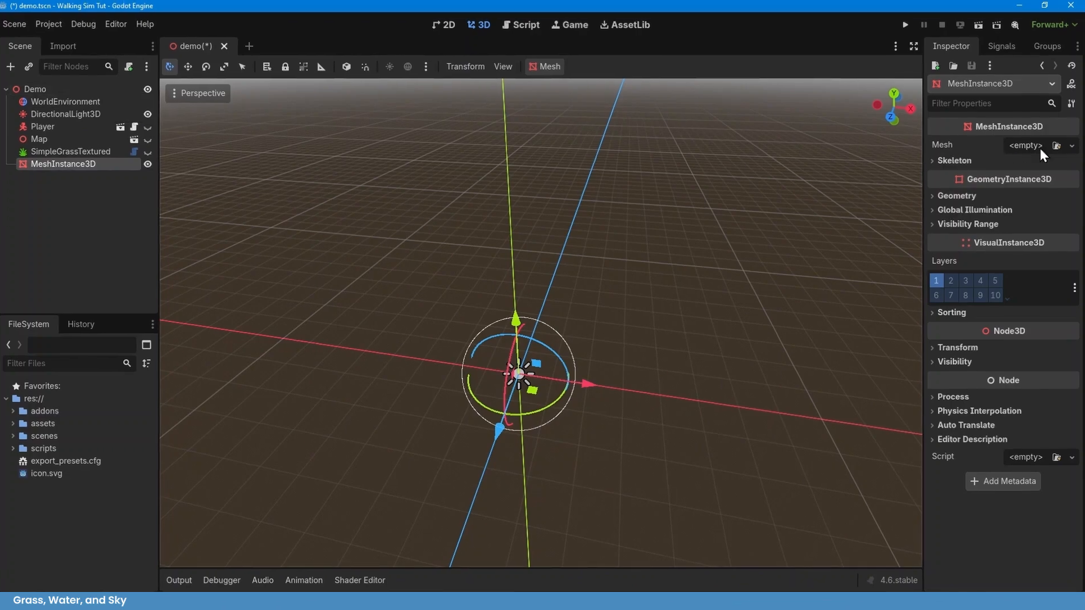
Give the MeshInstance3D node a new QuadMesh and rename the node Water.
{"action": "left_click", "coordinate": [1072, 146]}
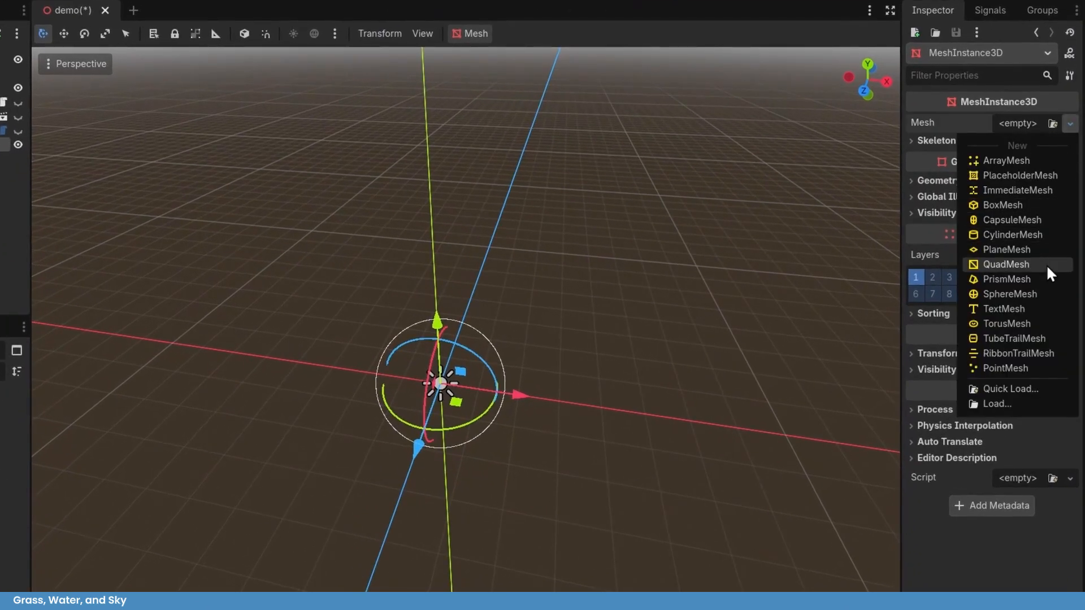
{"action": "left_click", "coordinate": [1046, 263]}
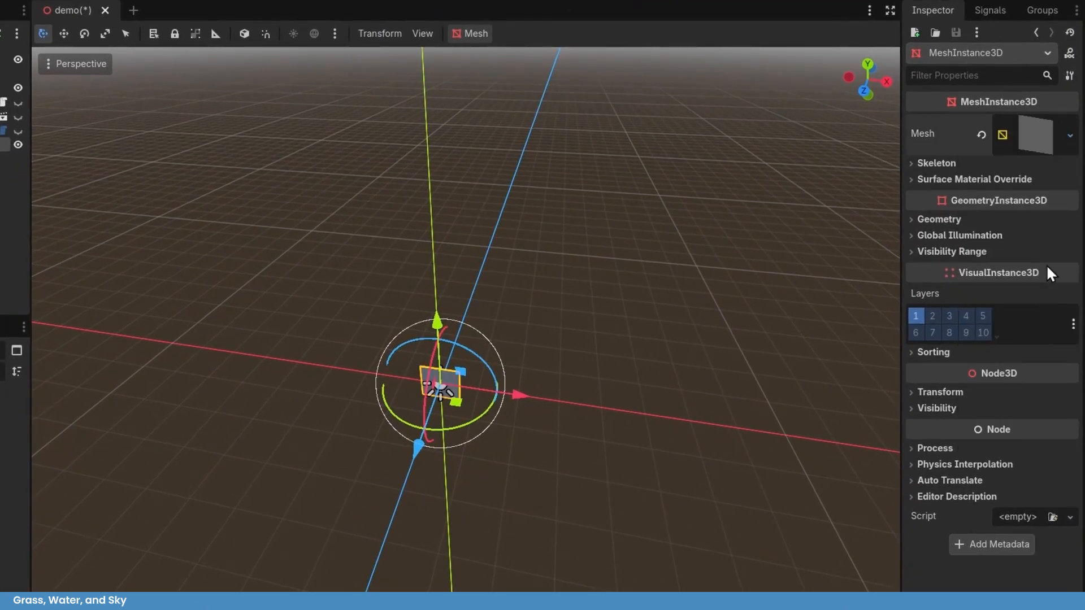
{"action": "double_click", "coordinate": [116, 145]}
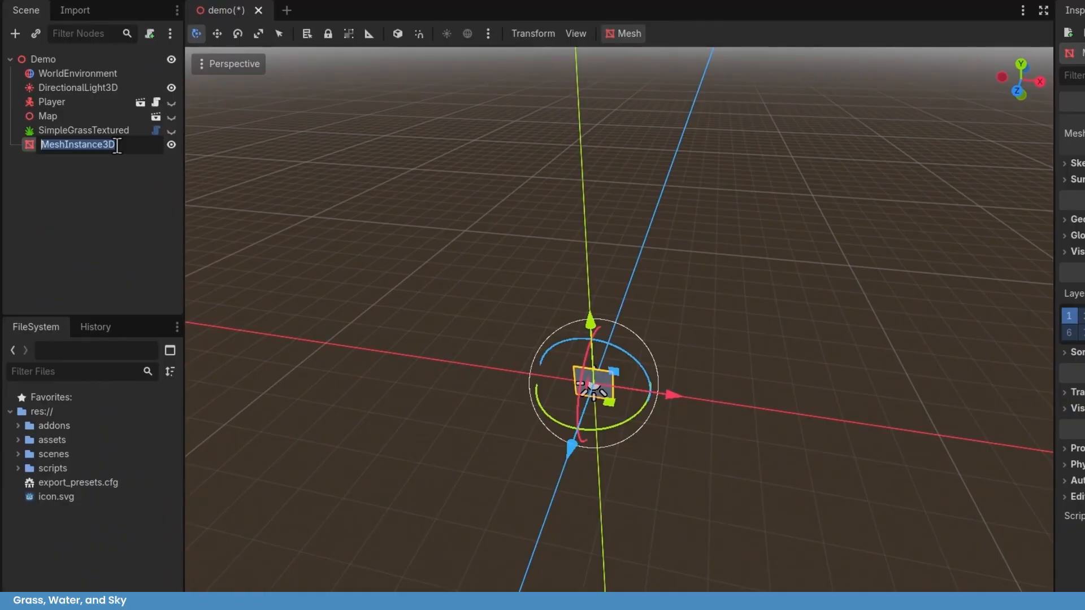
{"action": "type", "text": "Water"}
{"action": "key", "text": "Return"}
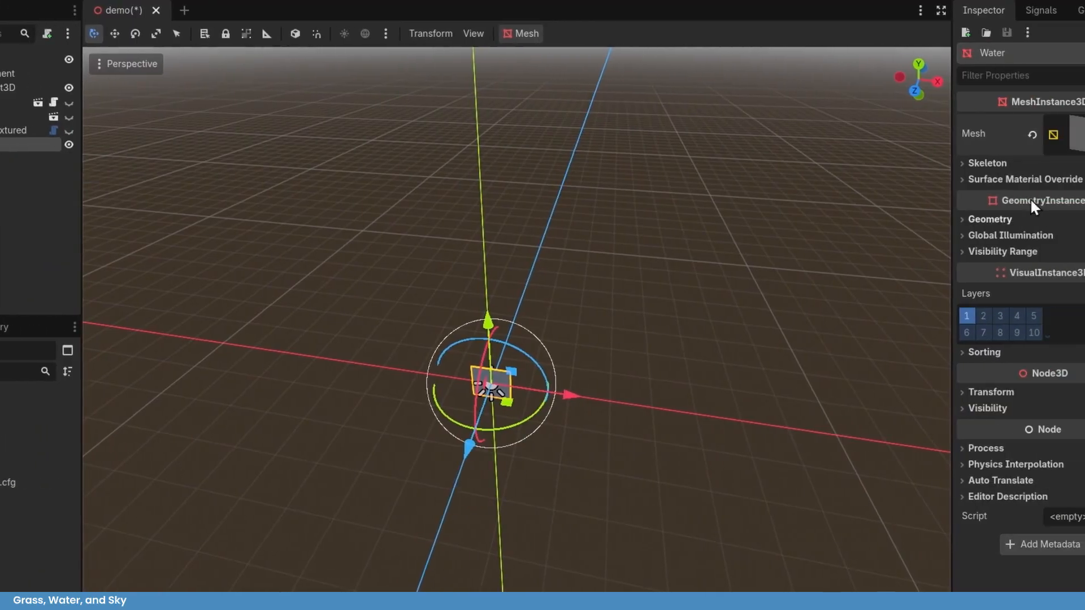
Set the Water quad mesh's orientation to Face Y and its size to 500 m in both x and y.
{"action": "left_click", "coordinate": [1036, 130]}
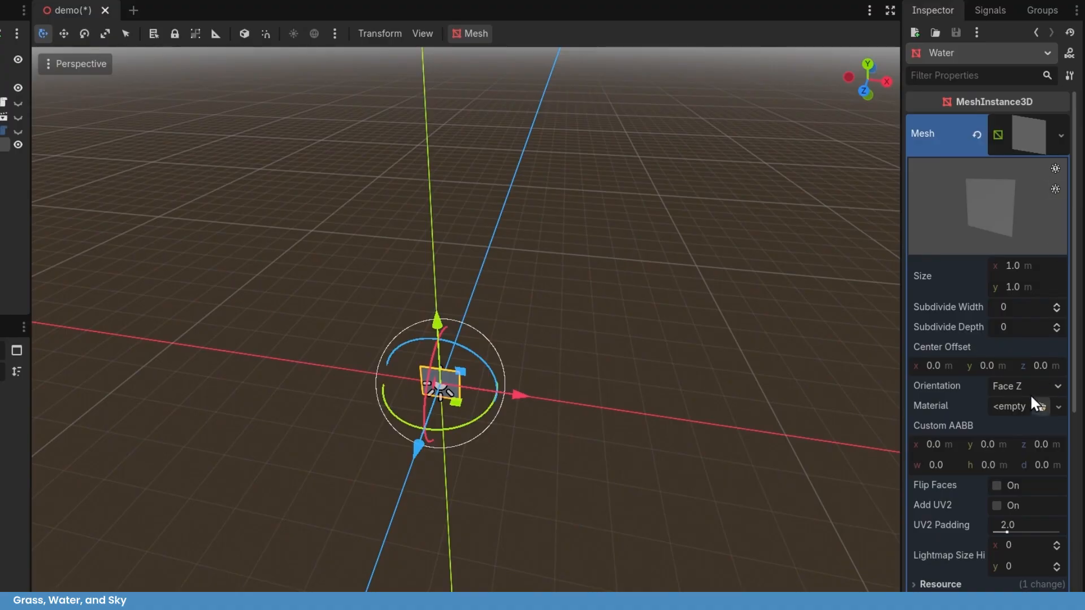
{"action": "left_click", "coordinate": [1054, 390]}
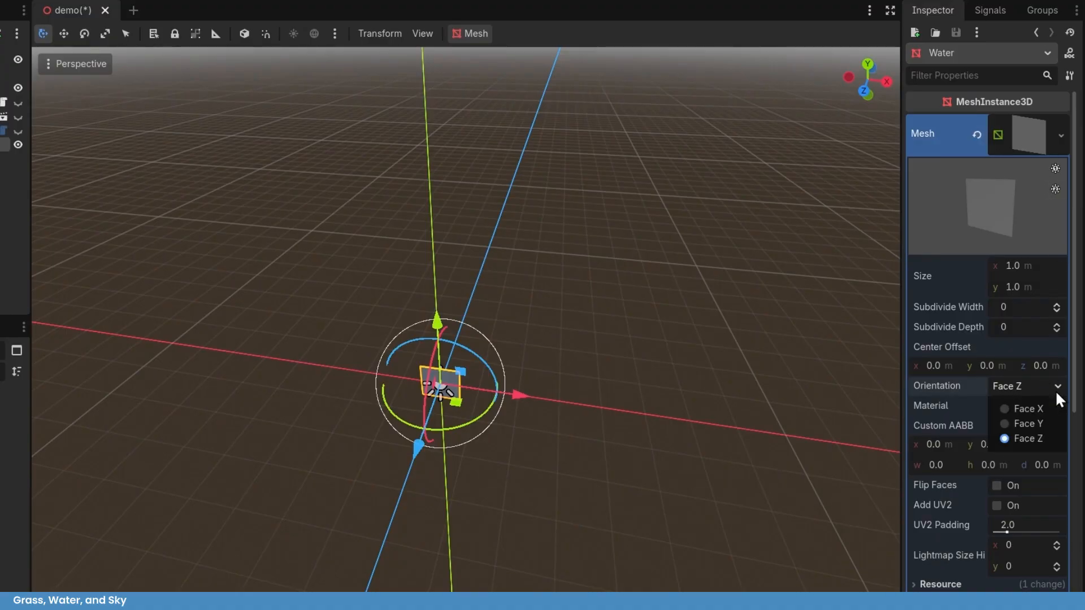
{"action": "left_click", "coordinate": [1041, 422]}
{"action": "left_click", "coordinate": [1035, 263]}
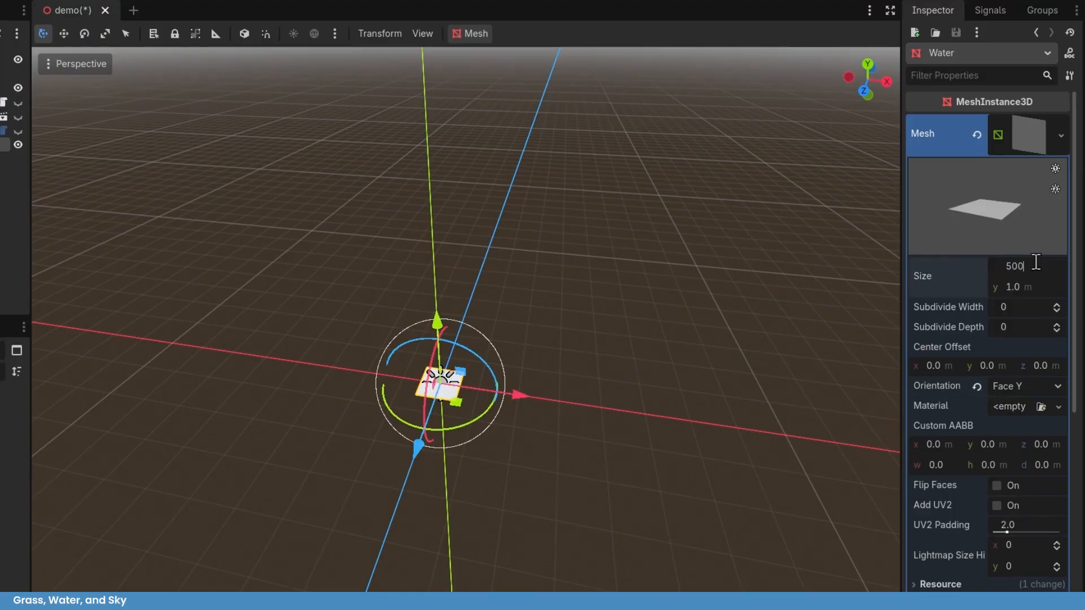
{"action": "key", "text": "Return"}
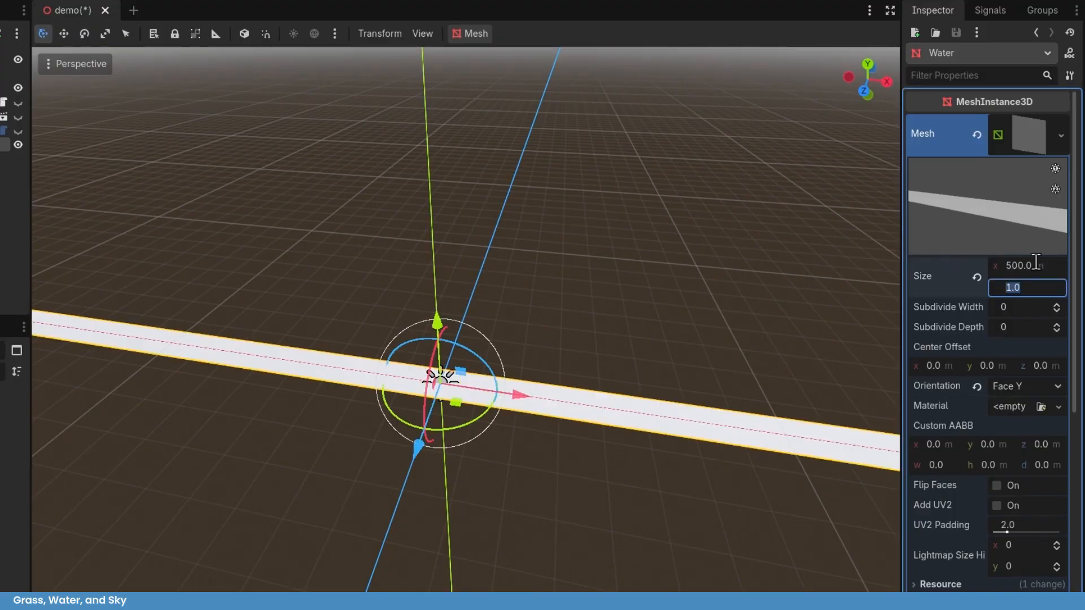
{"action": "key", "text": "Return"}
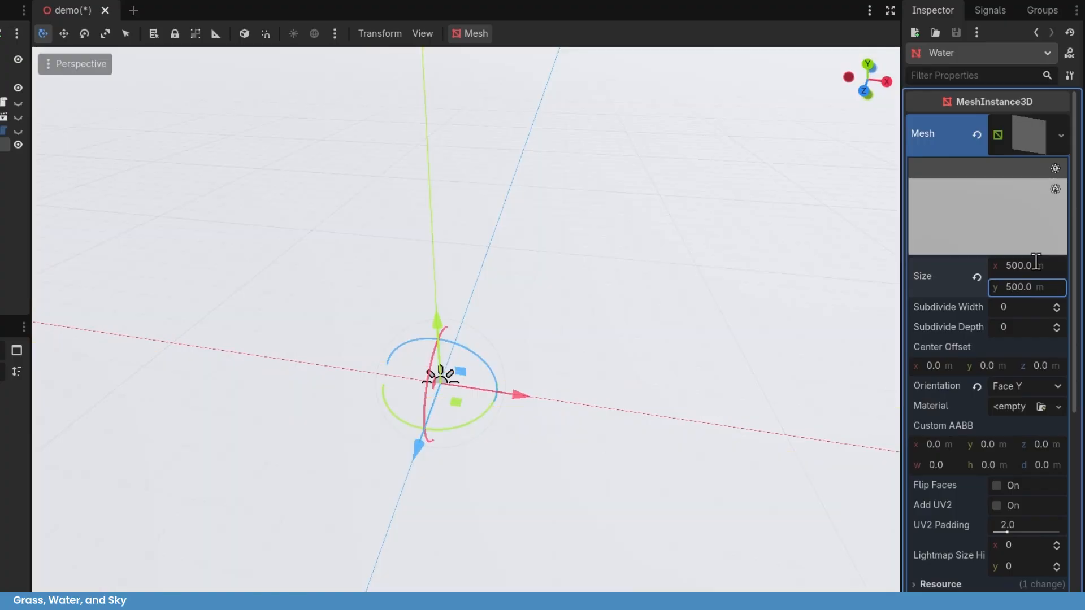
{"action": "left_click", "coordinate": [646, 437]}
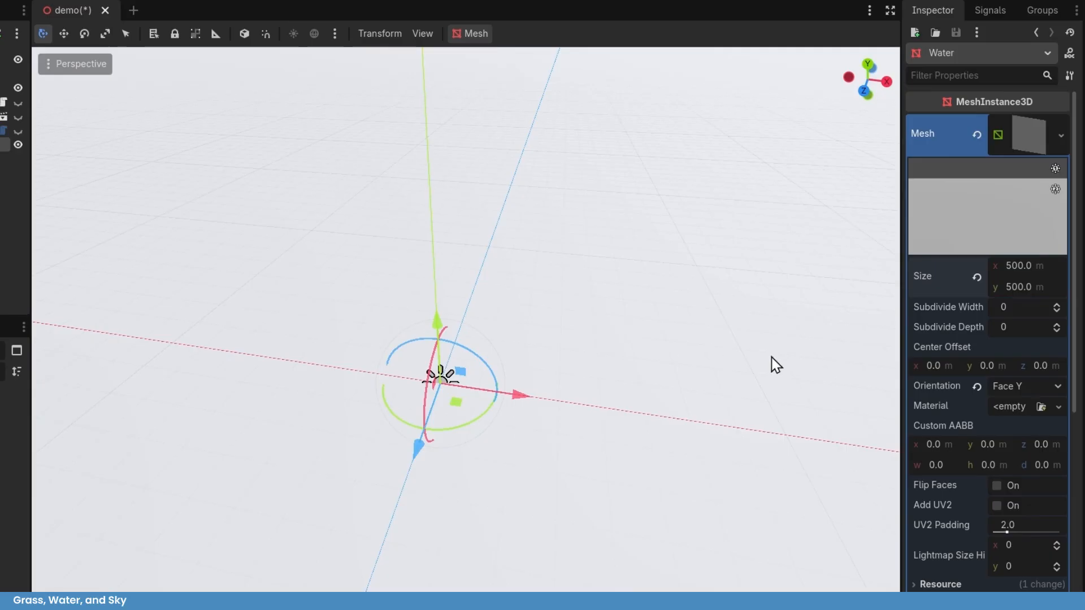
Assign a new ShaderMaterial to the Water quad mesh and expand the material's properties.
{"action": "left_click", "coordinate": [1063, 408]}
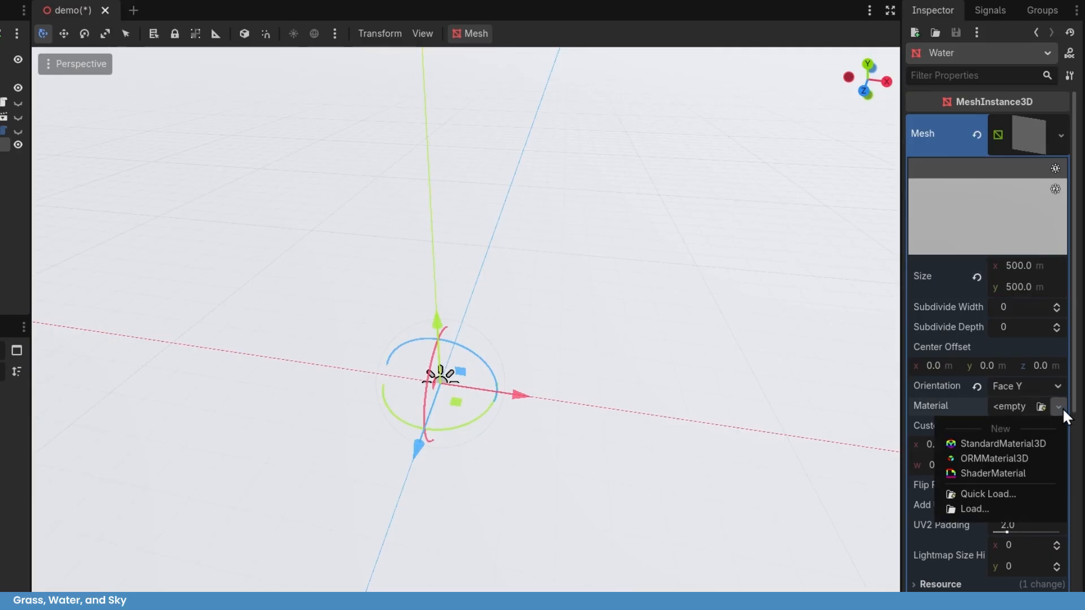
{"action": "left_click", "coordinate": [1010, 476]}
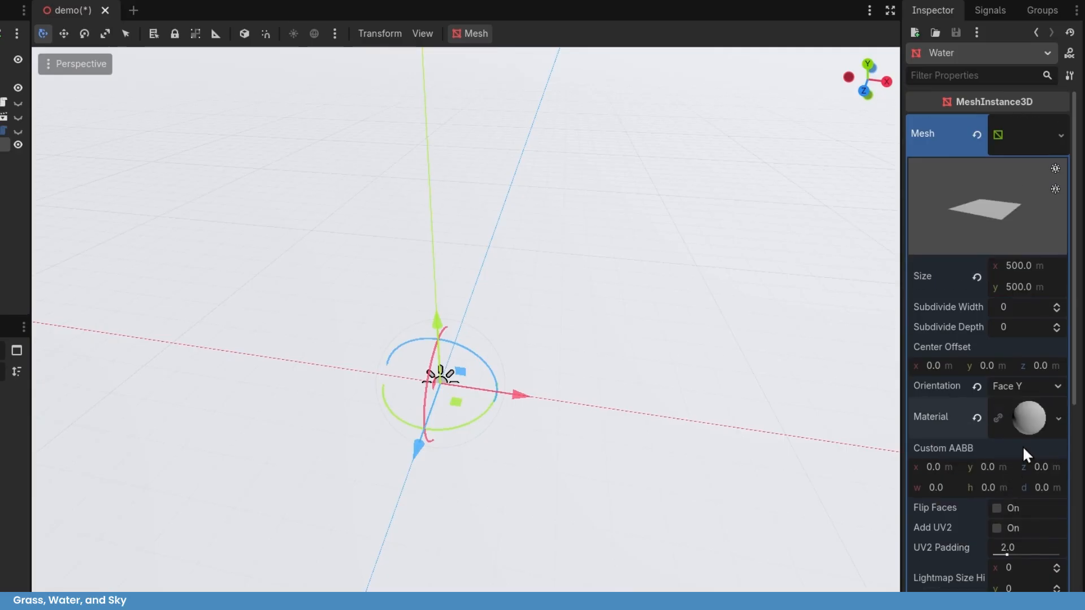
{"action": "left_click", "coordinate": [1029, 421]}
{"action": "scroll", "coordinate": [1036, 429], "scroll_direction": "down", "scroll_amount": 3}
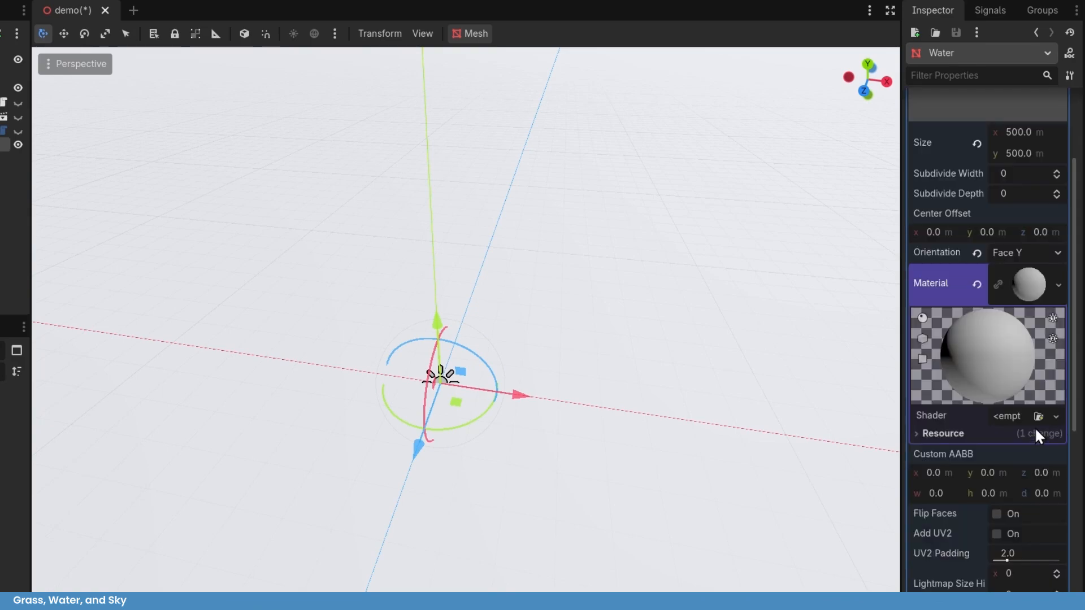
Create a new spatial shader for the material, saved as water.gdshader in res://scripts.
{"action": "left_click", "coordinate": [1055, 419]}
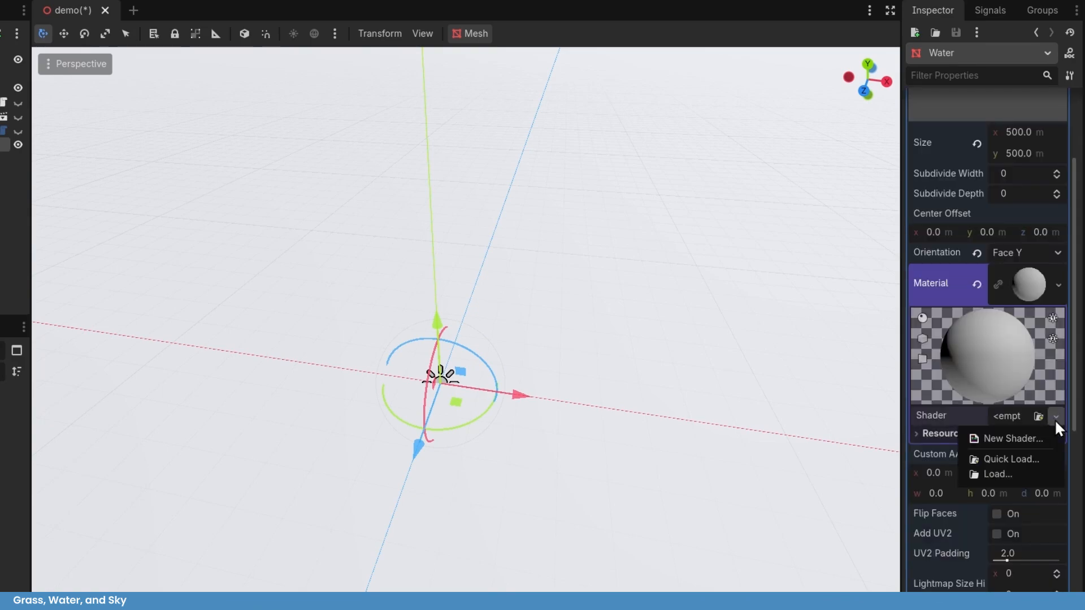
{"action": "left_click", "coordinate": [1024, 440]}
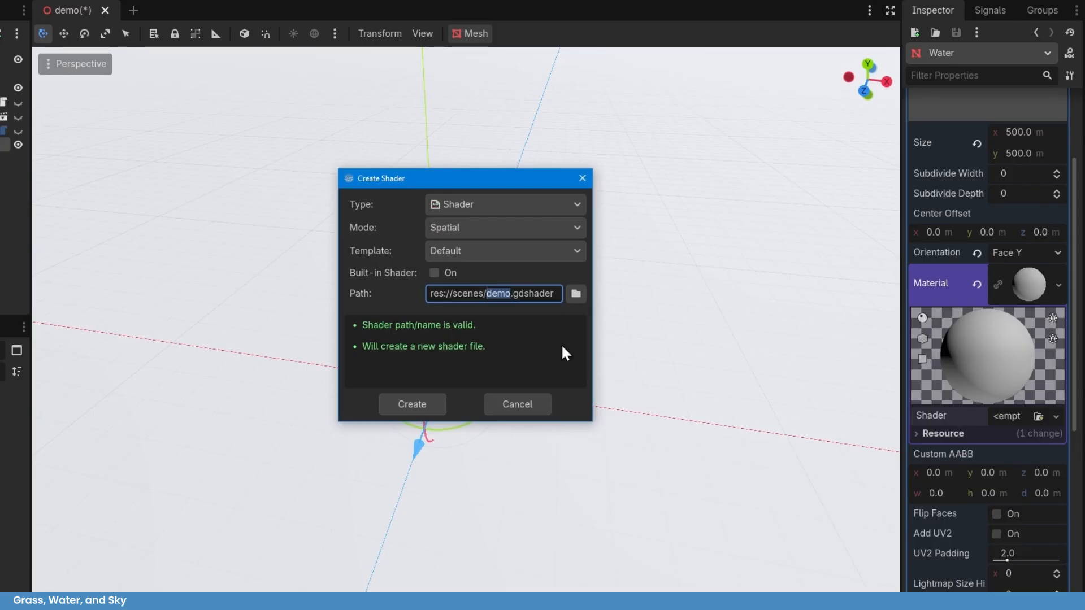
{"action": "left_click", "coordinate": [576, 294]}
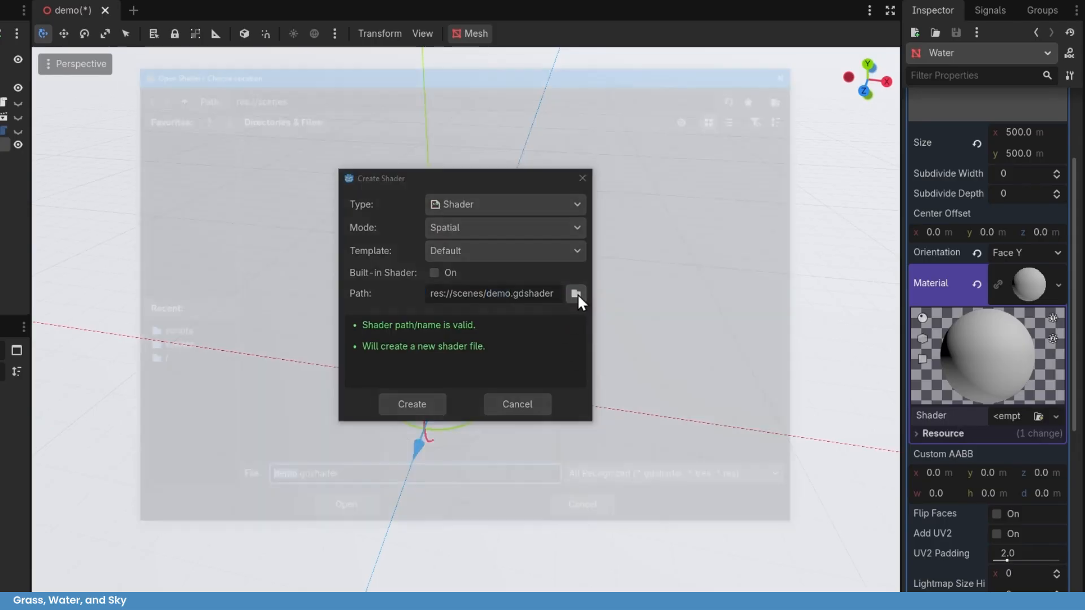
{"action": "left_click", "coordinate": [156, 332]}
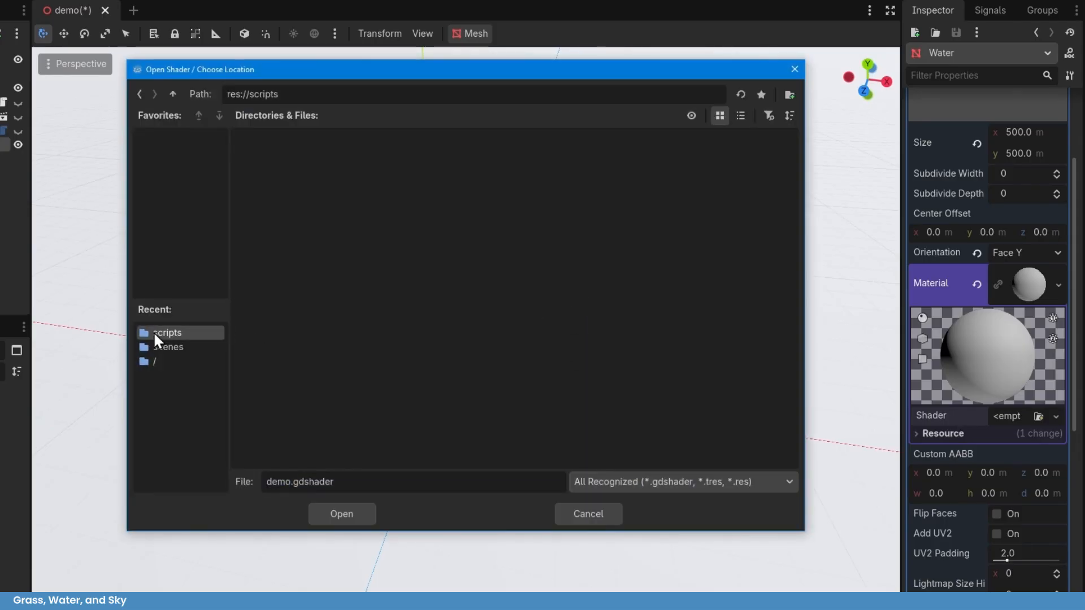
{"action": "type", "text": "water"}
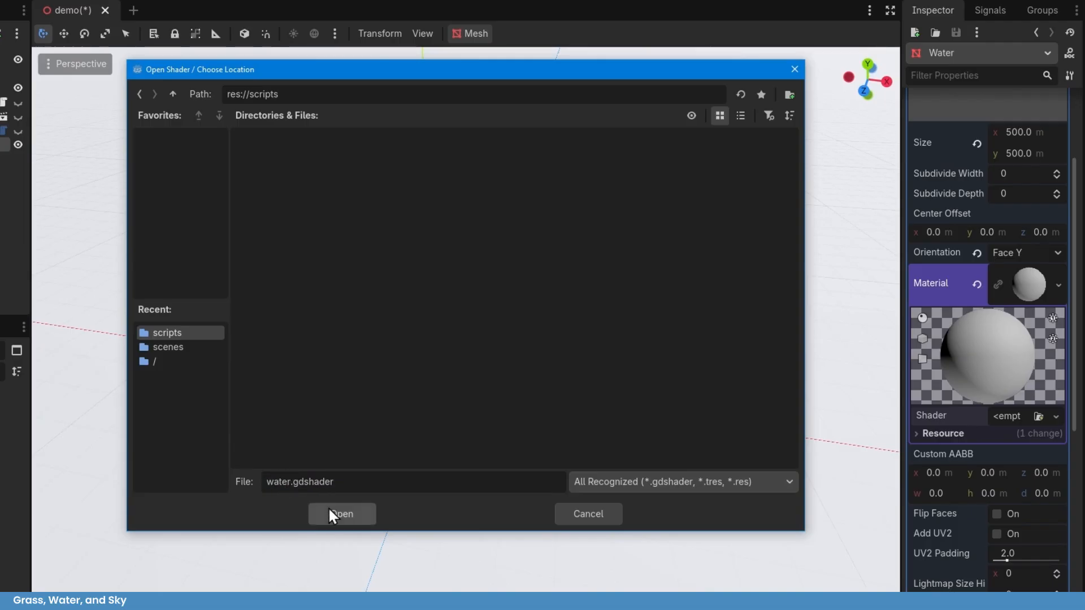
{"action": "left_click", "coordinate": [329, 509]}
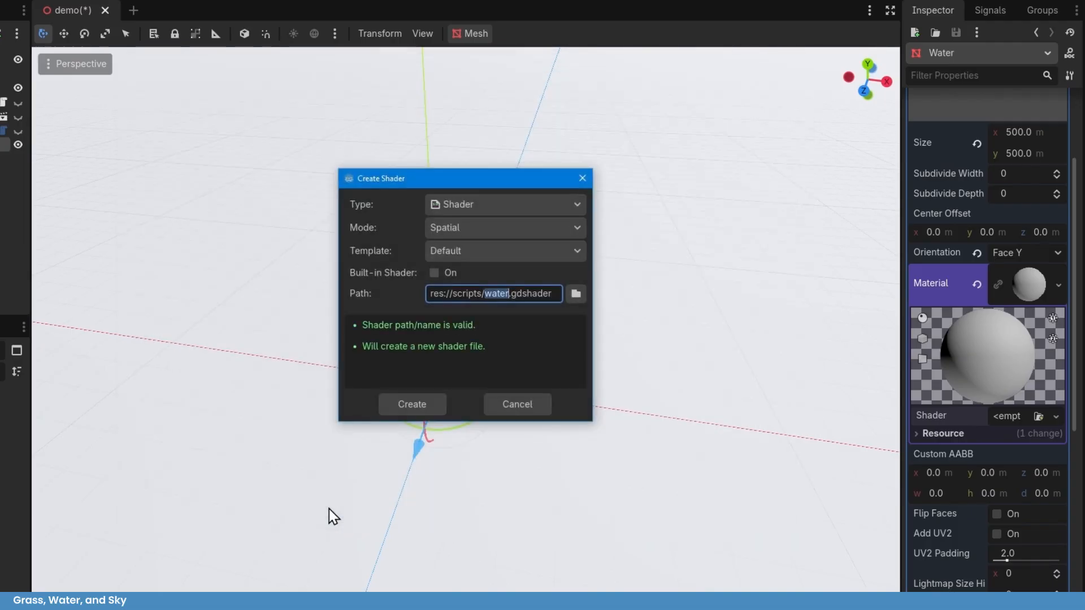
{"action": "left_click", "coordinate": [424, 408]}
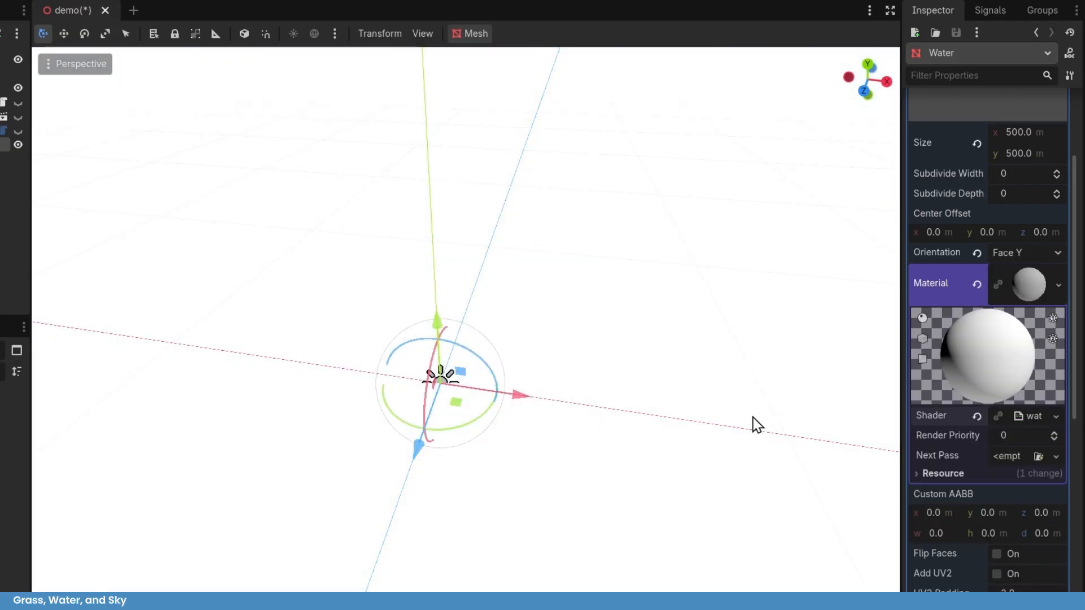
Open water.gdshader and replace all of its template code with the copied water shader code.
{"action": "left_click", "coordinate": [1034, 416]}
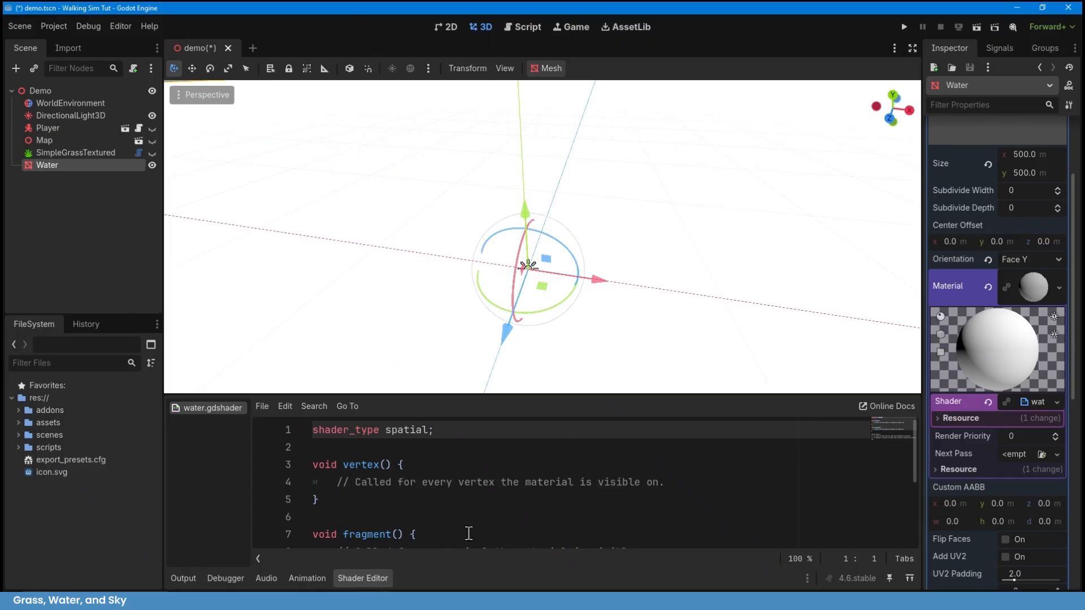
{"action": "left_click", "coordinate": [535, 499]}
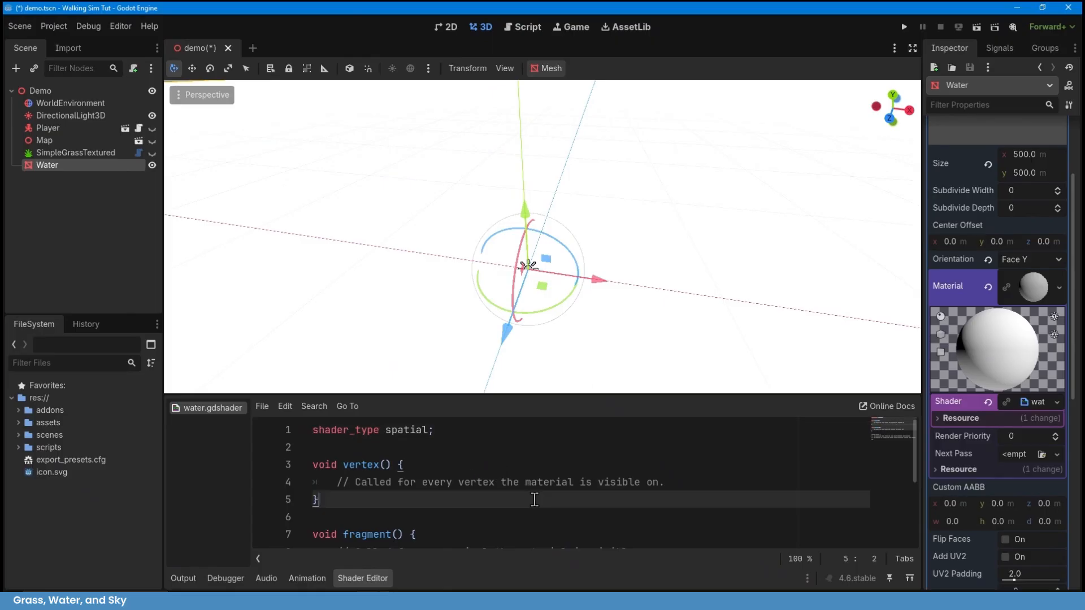
{"action": "key", "text": "ctrl+a"}
{"action": "key", "text": "BackSpace"}
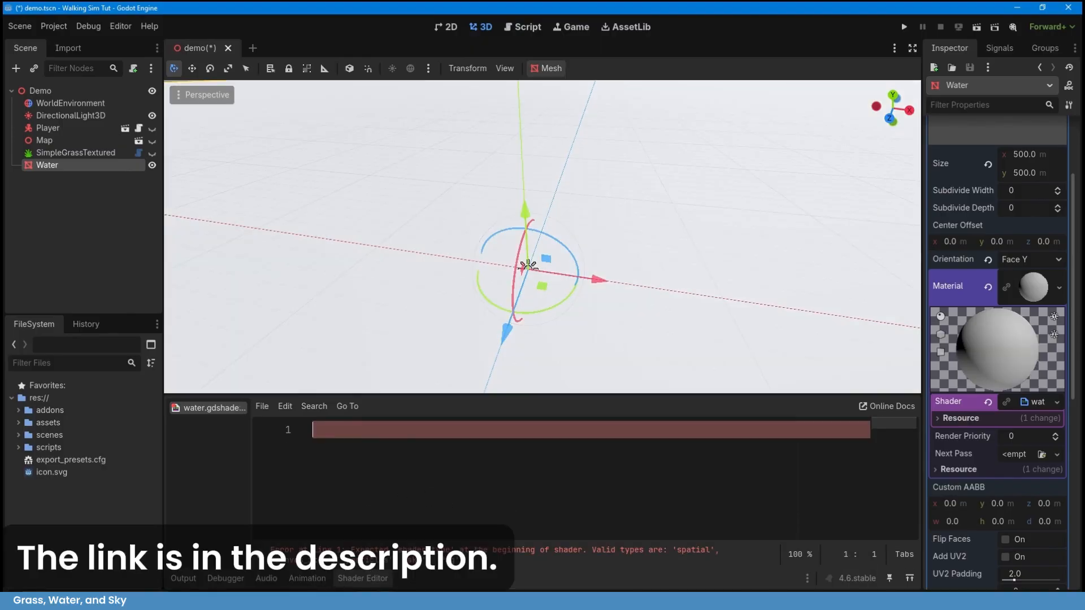
{"action": "key", "text": "alt+Tab"}
{"action": "key", "text": "alt+Tab"}
{"action": "right_click", "coordinate": [470, 448]}
{"action": "left_click", "coordinate": [497, 476]}
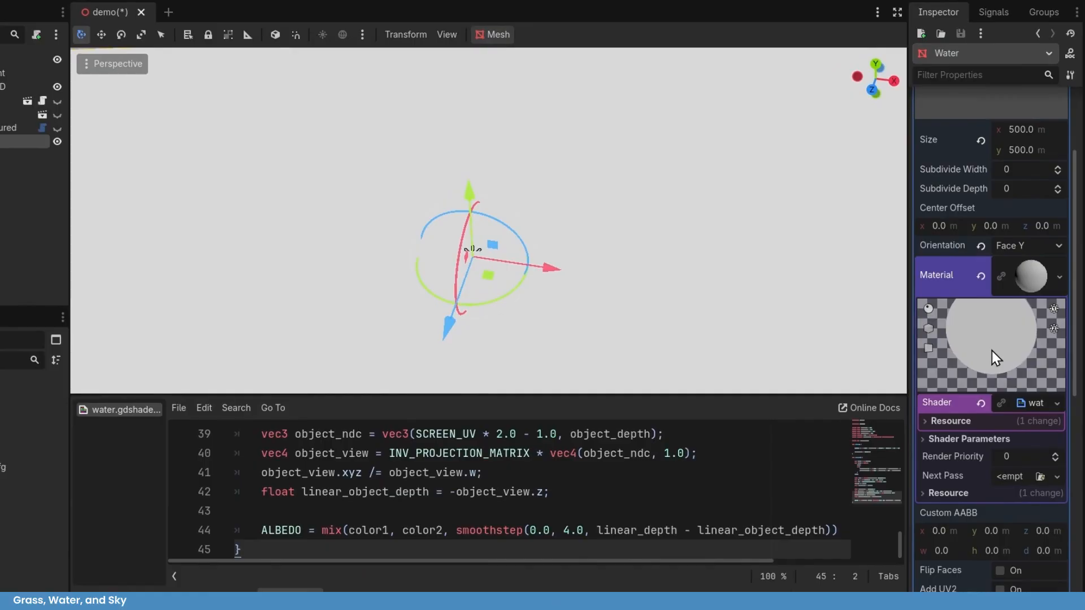
Expand the material's shader parameters and import y2k_water_texture.png from the Downloads folder into the project's assets folder.
{"action": "left_click", "coordinate": [988, 439]}
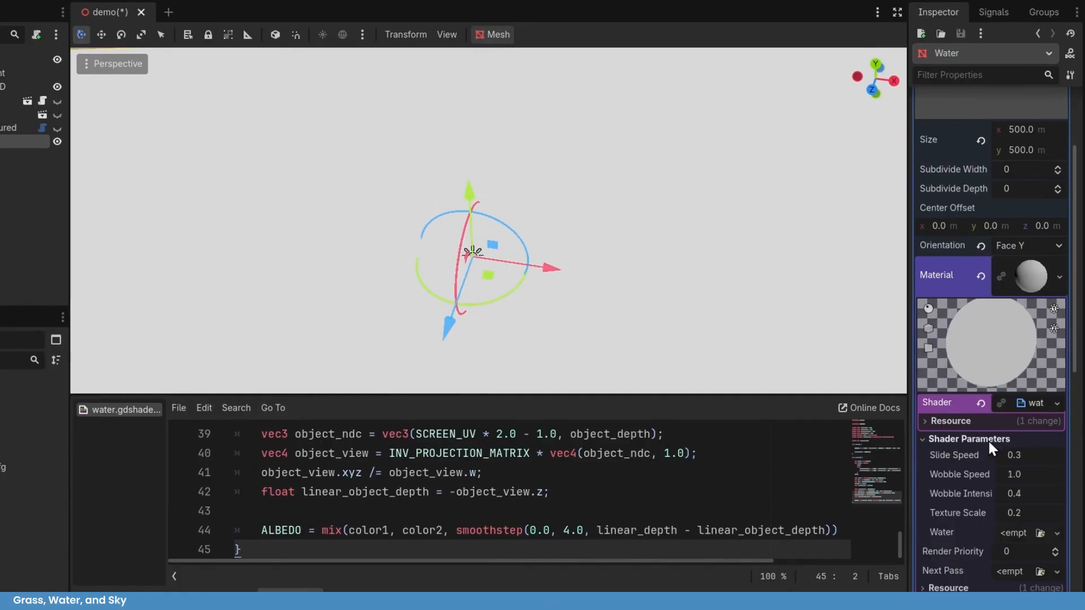
{"action": "scroll", "coordinate": [1005, 438], "scroll_direction": "down", "scroll_amount": 2}
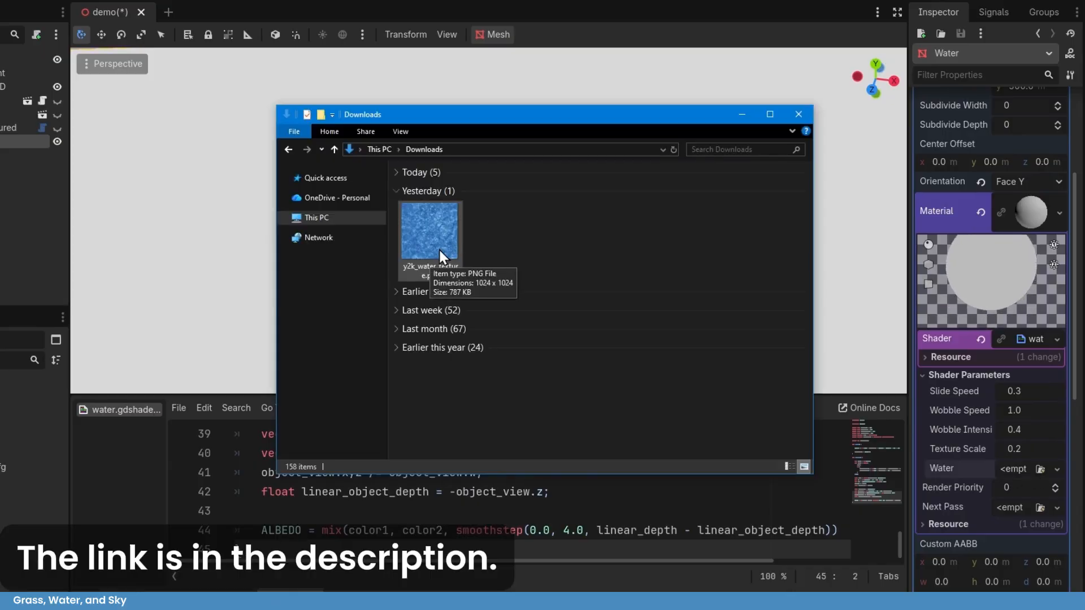
{"action": "left_click_drag", "start_coordinate": [426, 244], "coordinate": [425, 258]}
{"action": "left_click_drag", "start_coordinate": [531, 258], "coordinate": [126, 420]}
{"action": "left_click_drag", "start_coordinate": [55, 425], "coordinate": [54, 426]}
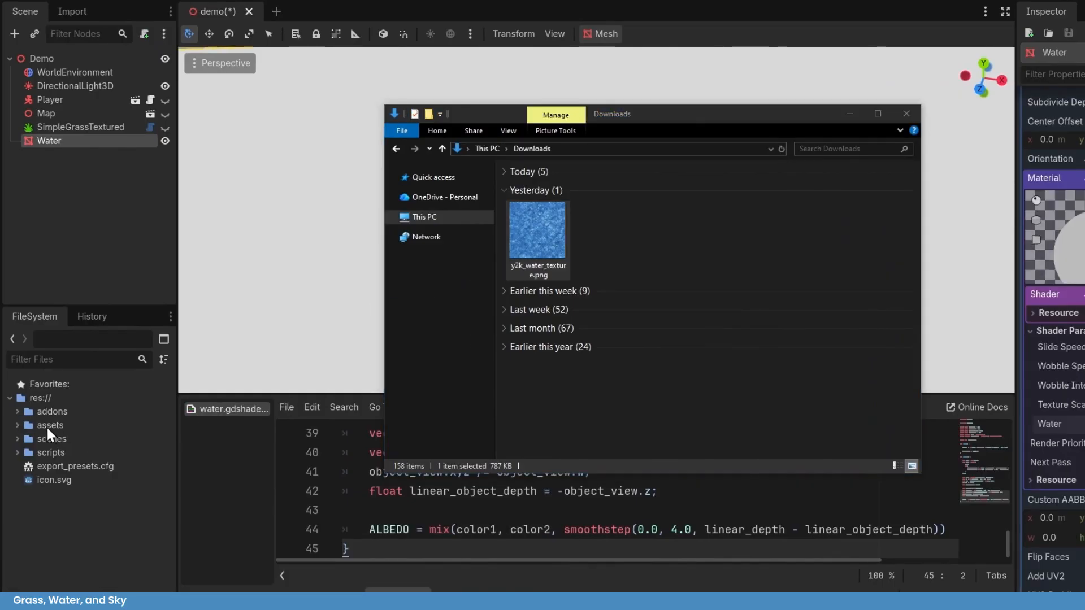
Assign y2k_water_texture.png from the assets folder to the shader's Water texture parameter.
{"action": "left_click", "coordinate": [16, 424]}
{"action": "left_click", "coordinate": [100, 452]}
{"action": "left_click_drag", "start_coordinate": [107, 453], "coordinate": [1082, 470]}
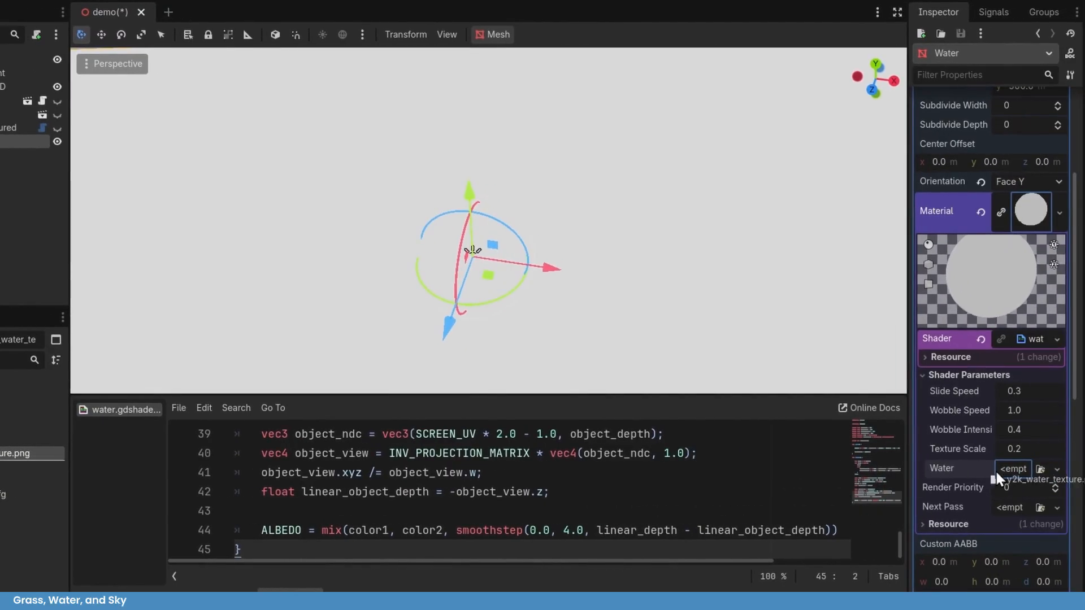
{"action": "left_click_drag", "start_coordinate": [995, 470], "coordinate": [1008, 466]}
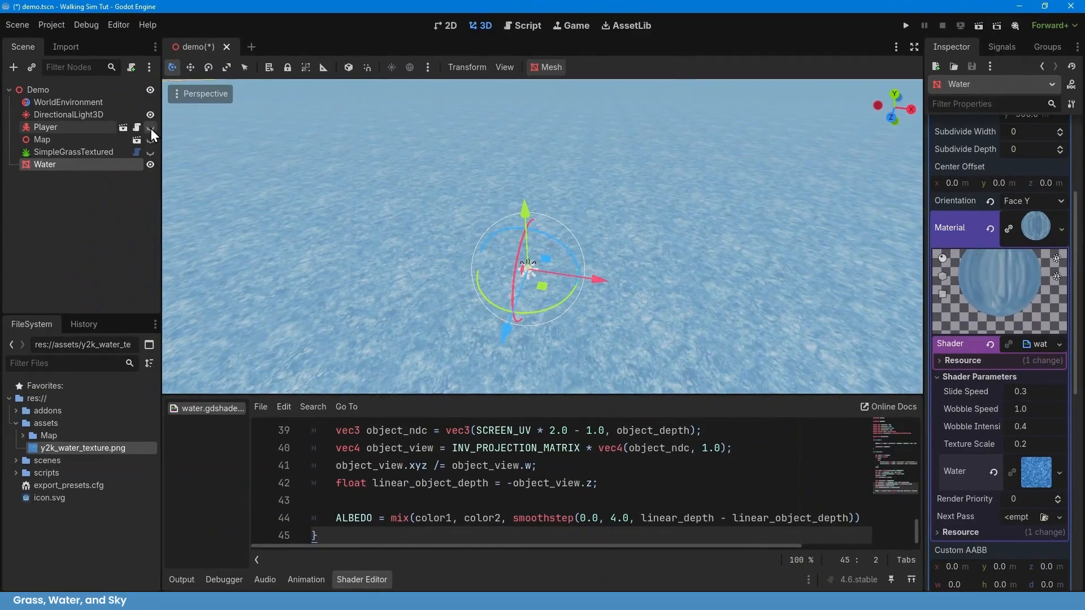
Show the hidden Player, Map and SimpleGrassTextured nodes in the scene again.
{"action": "left_click", "coordinate": [57, 101]}
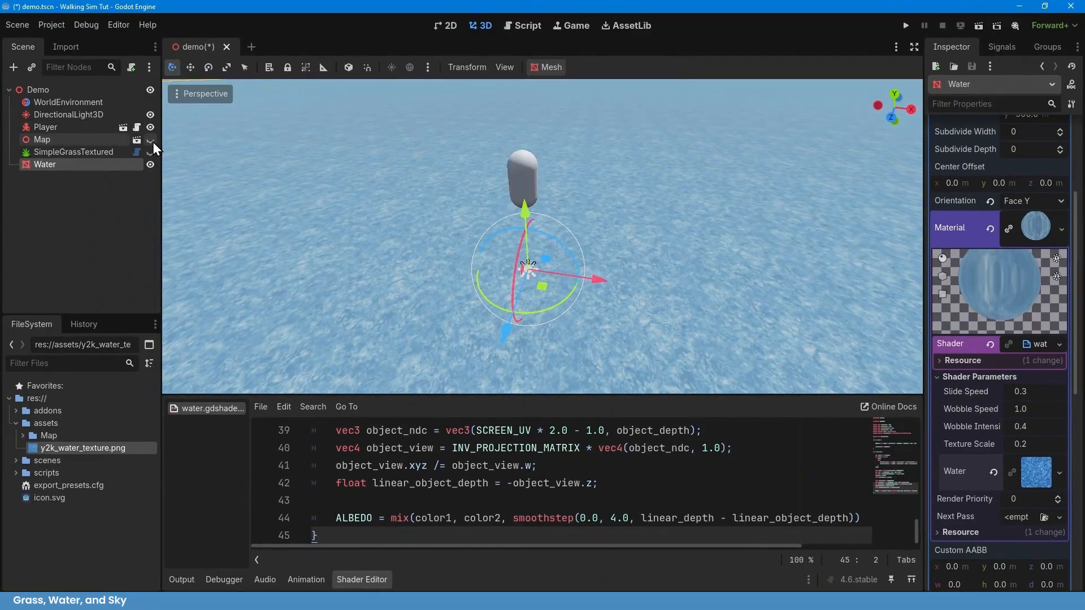
{"action": "left_click", "coordinate": [150, 139]}
{"action": "left_click", "coordinate": [151, 152]}
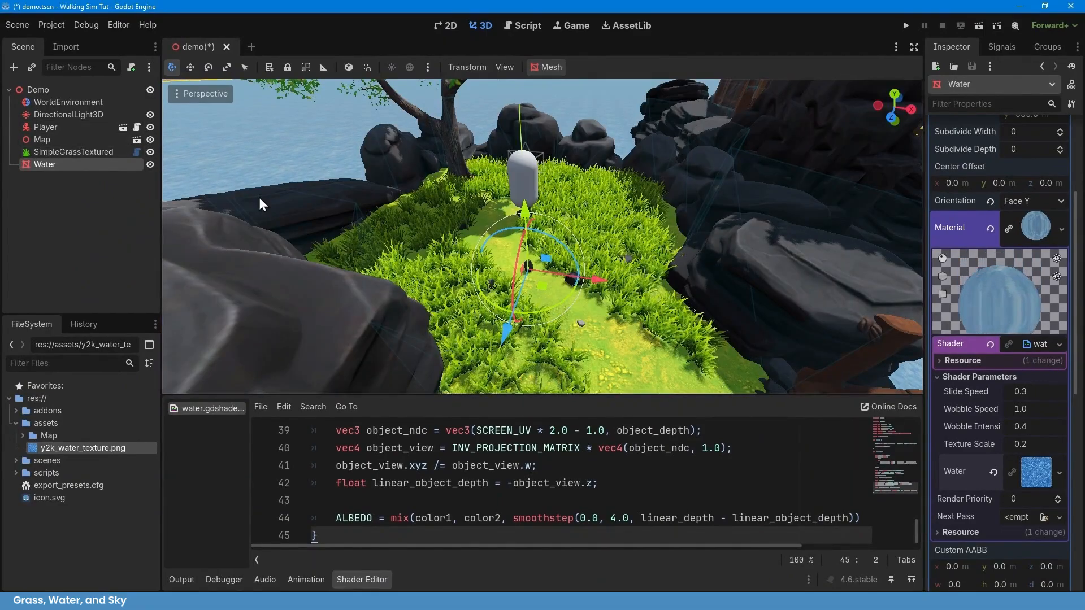
Raise the Water node to a y position of 2.5 m and inspect the waterline around the islands.
{"action": "scroll", "coordinate": [340, 243], "scroll_direction": "down", "scroll_amount": 5}
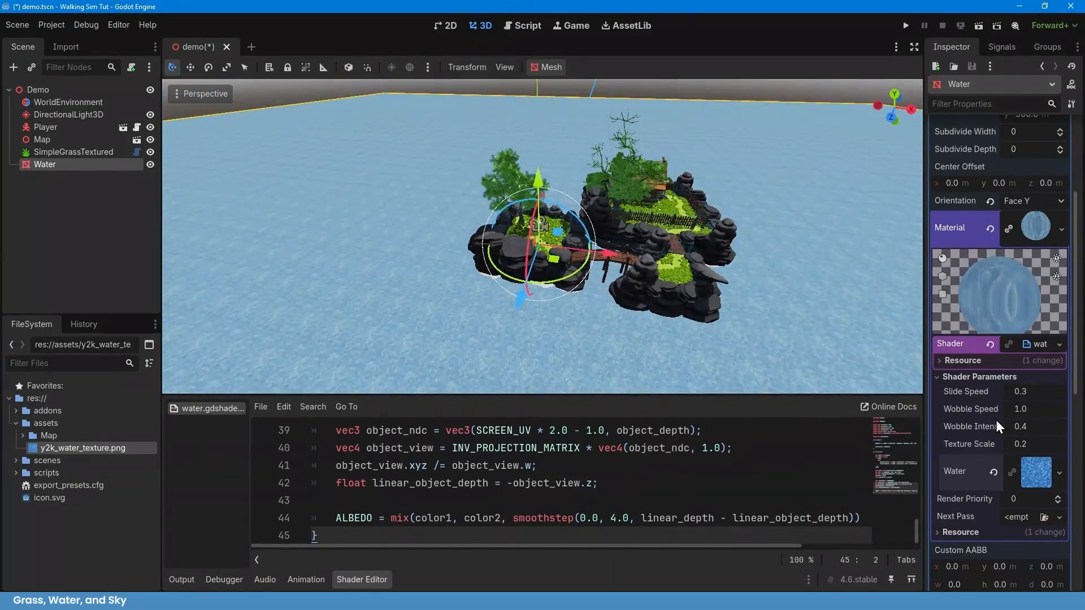
{"action": "scroll", "coordinate": [1039, 517], "scroll_direction": "down", "scroll_amount": 10}
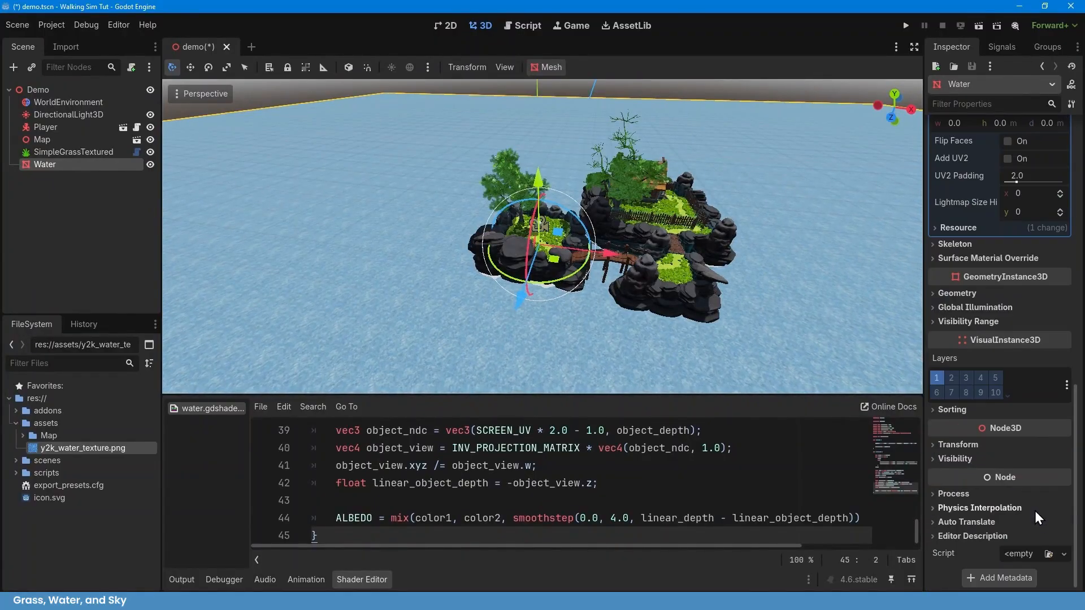
{"action": "left_click", "coordinate": [960, 445]}
{"action": "left_click", "coordinate": [1001, 476]}
{"action": "type", "text": "1.5"}
{"action": "key", "text": "Return"}
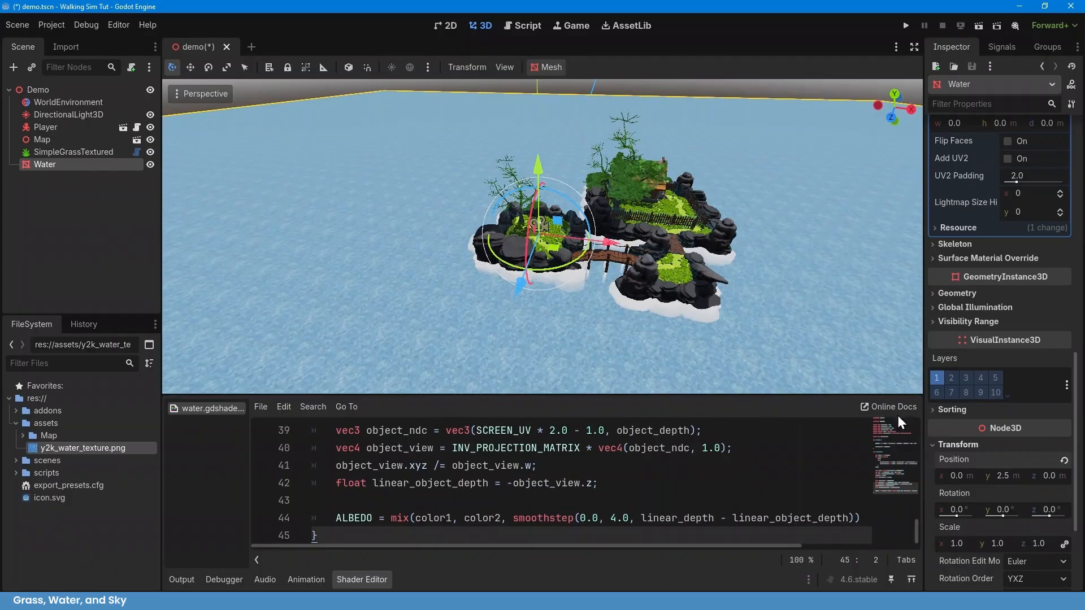
{"action": "right_click_drag", "start_coordinate": [693, 306], "coordinate": [718, 324]}
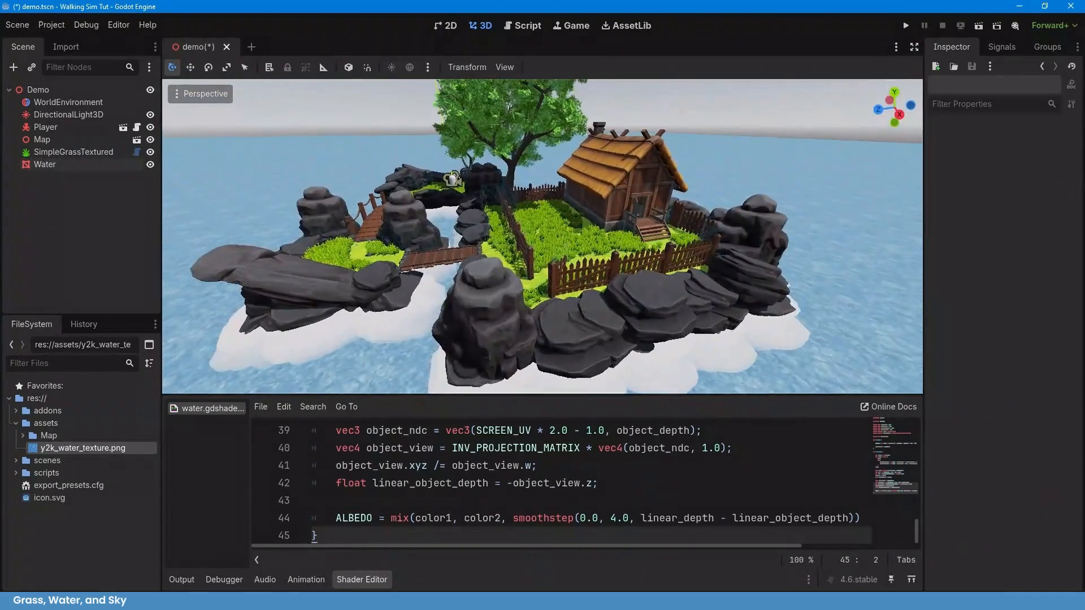
Collapse the shader editor, then replace the WorldEnvironment's sky material with a new PanoramaSkyMaterial and expand its properties.
{"action": "left_click", "coordinate": [363, 580]}
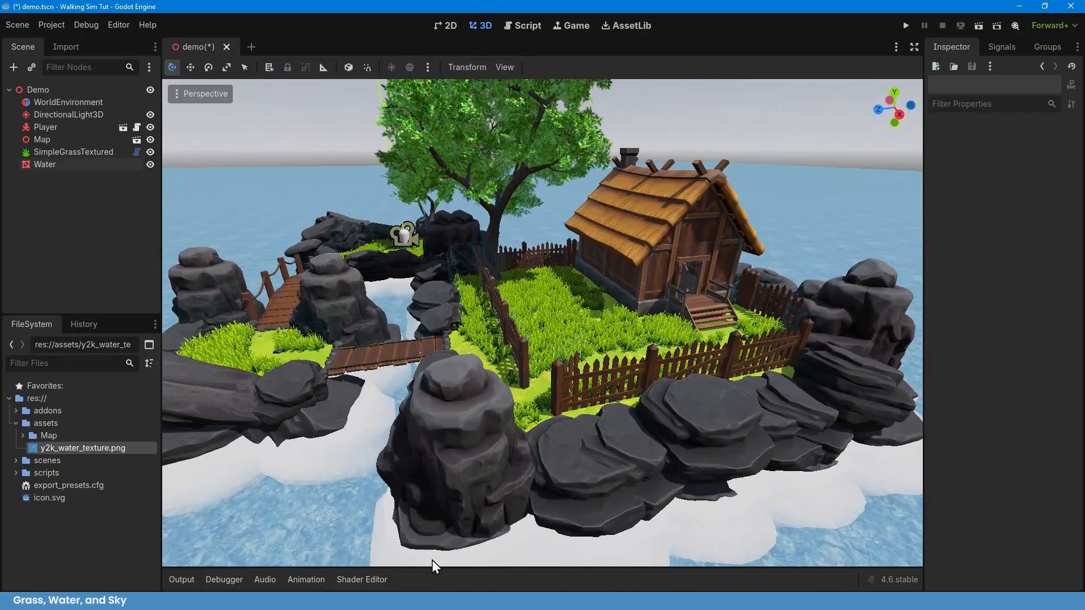
{"action": "right_click_drag", "start_coordinate": [530, 524], "coordinate": [510, 500]}
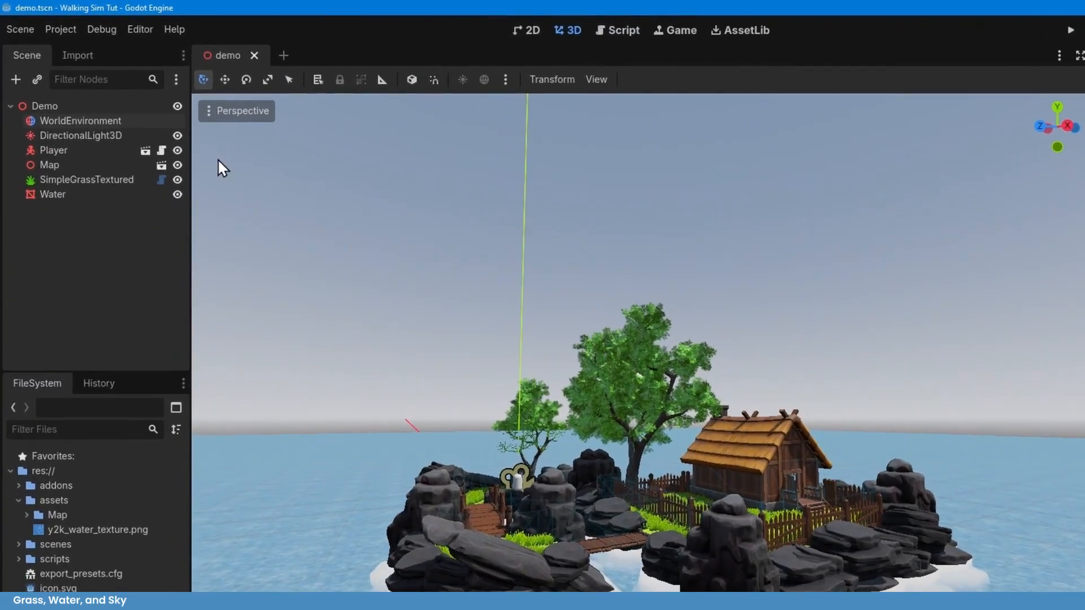
{"action": "left_click", "coordinate": [123, 121]}
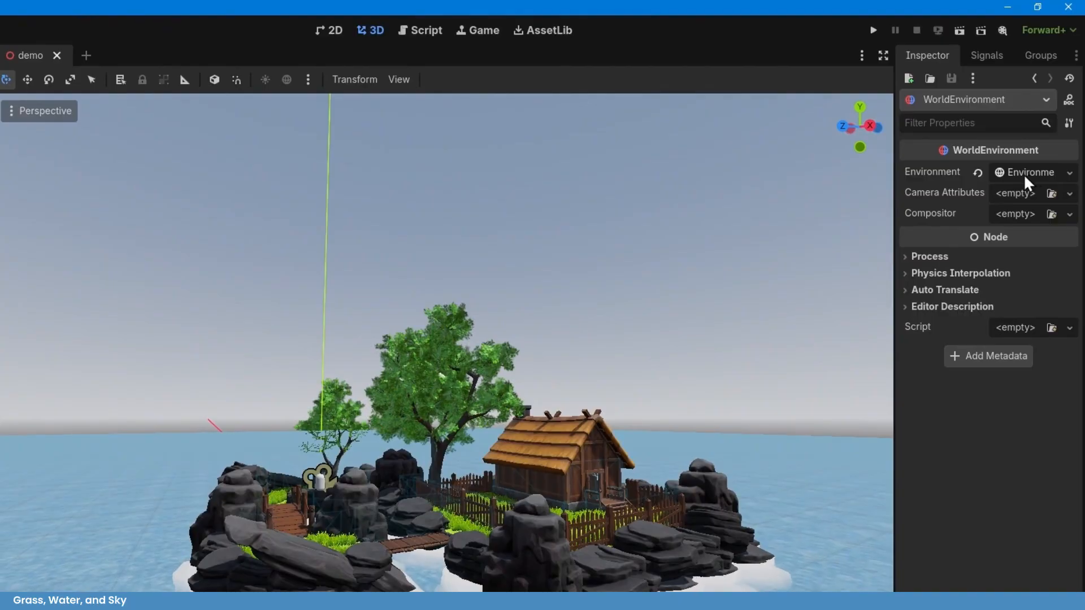
{"action": "left_click", "coordinate": [1036, 173]}
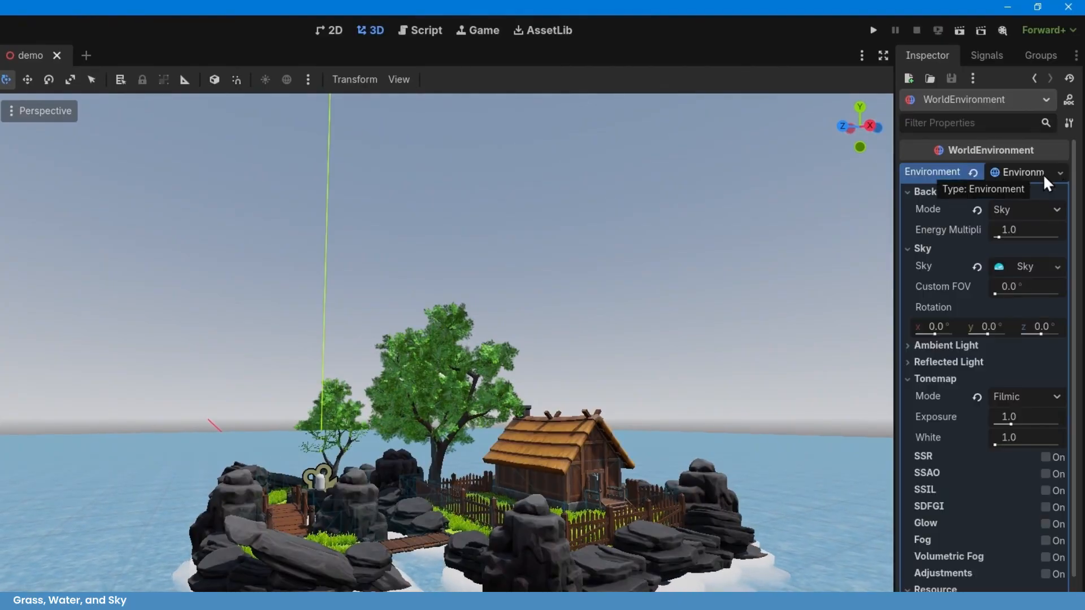
{"action": "left_click", "coordinate": [1035, 265]}
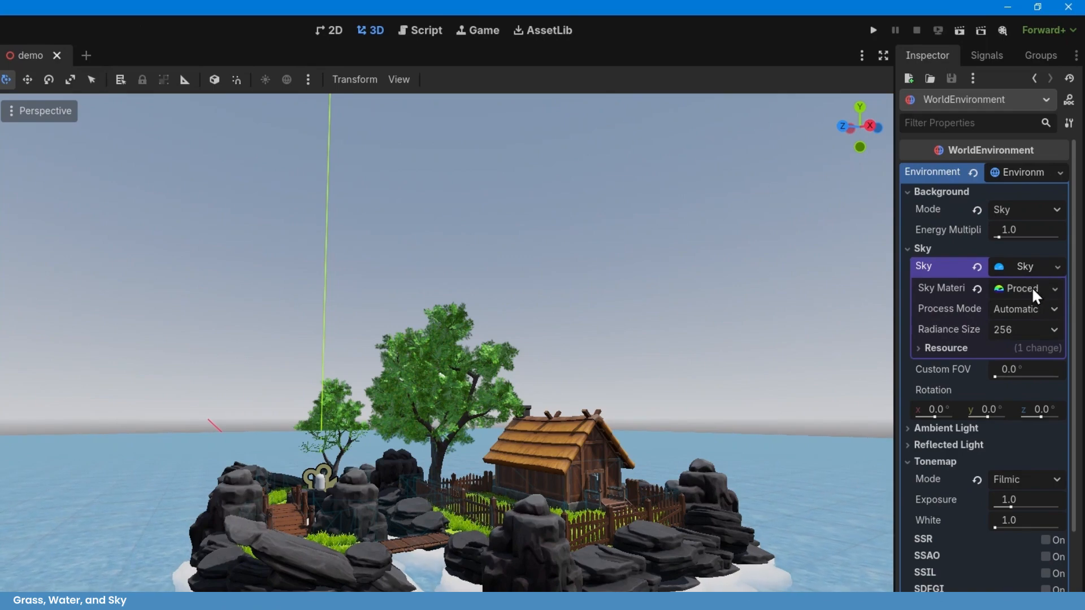
{"action": "left_click", "coordinate": [1053, 290]}
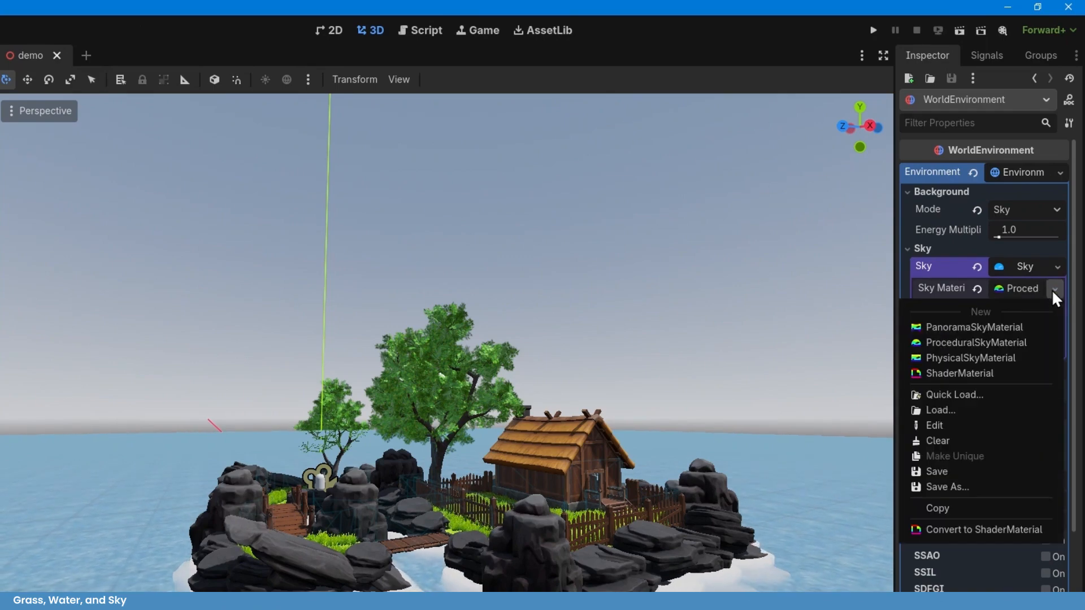
{"action": "left_click", "coordinate": [1008, 327]}
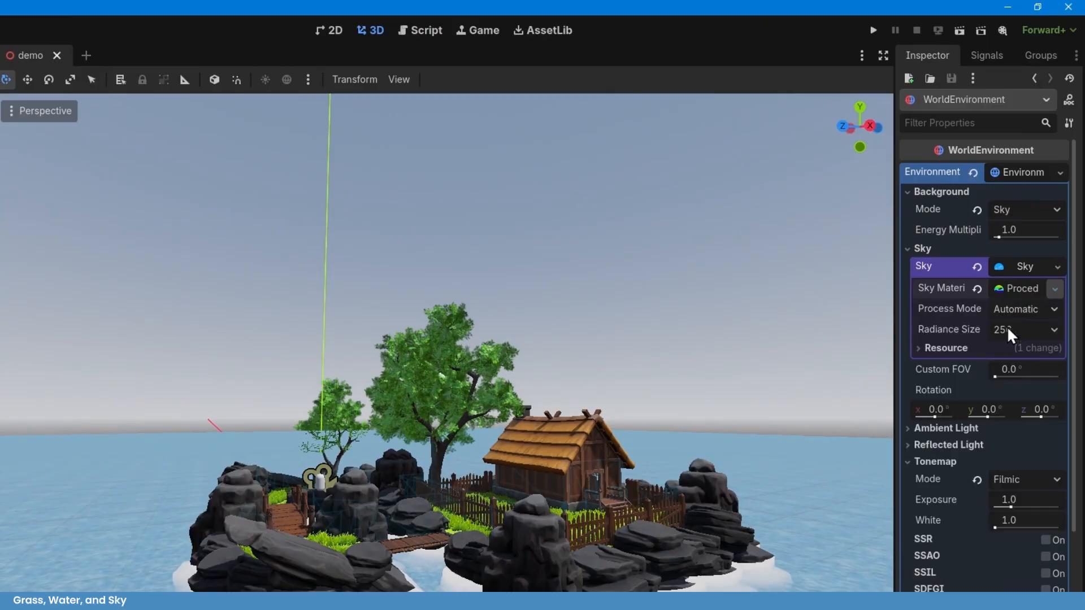
{"action": "left_click", "coordinate": [1026, 290]}
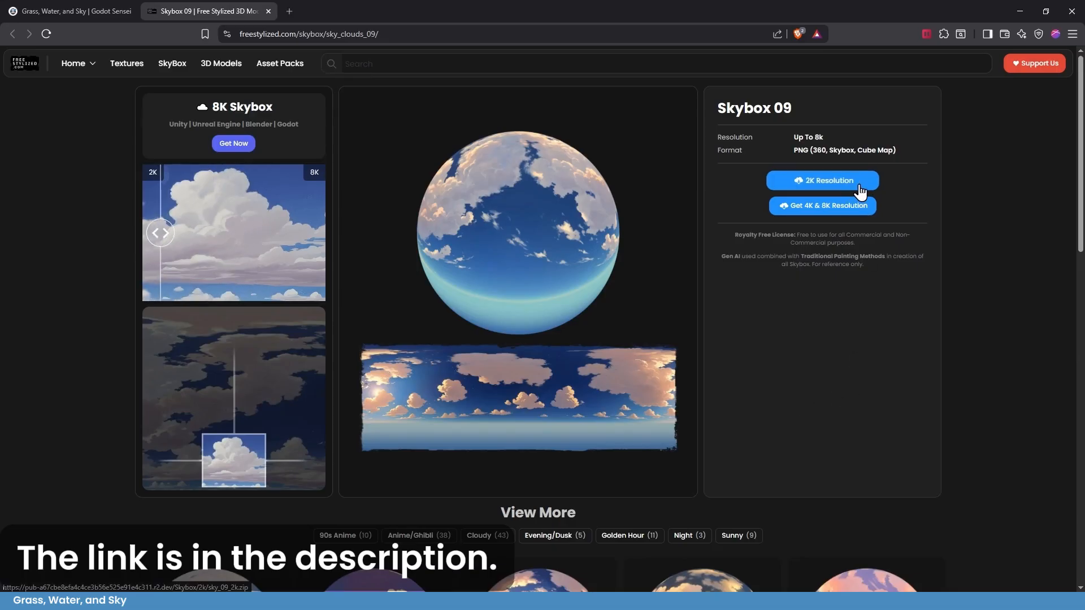
In File Explorer, extract the downloaded sky_09_2k.zip into the Downloads folder.
{"action": "right_click", "coordinate": [682, 298]}
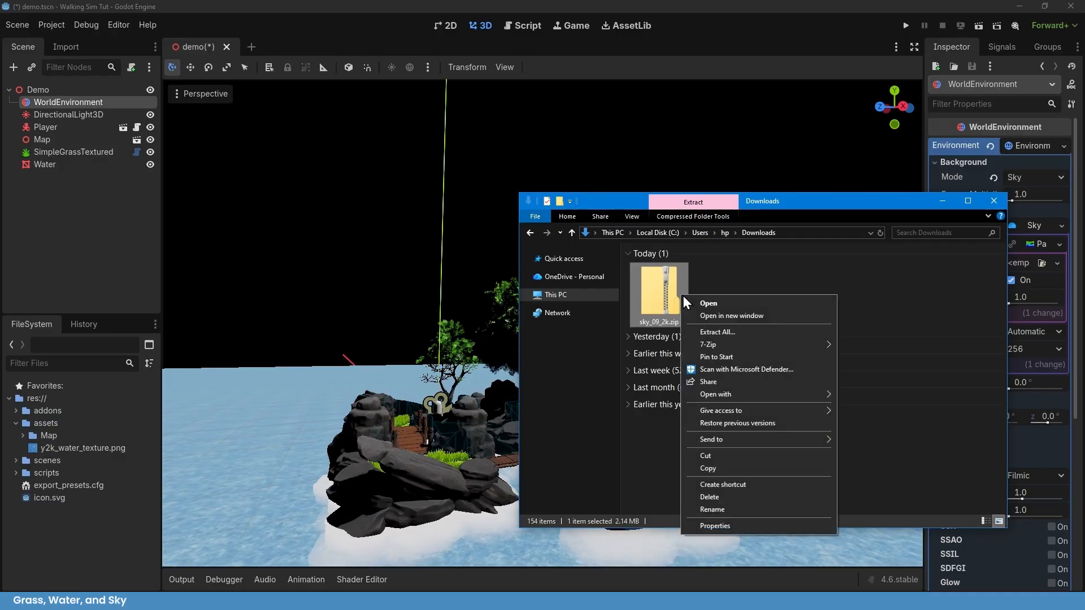
{"action": "left_click", "coordinate": [716, 332]}
{"action": "left_click", "coordinate": [646, 411]}
Import sky_09_2k.png from the extracted folder into the project's assets folder and assign it as the sky material's panorama texture.
{"action": "double_click", "coordinate": [726, 296]}
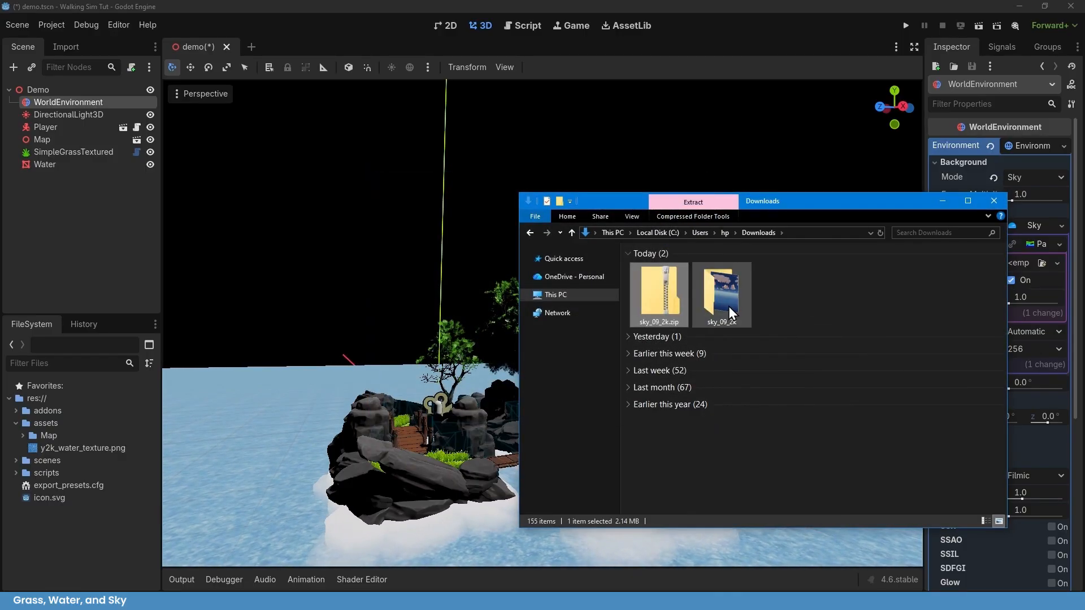
{"action": "left_click", "coordinate": [731, 293]}
{"action": "left_click_drag", "start_coordinate": [729, 299], "coordinate": [1017, 264]}
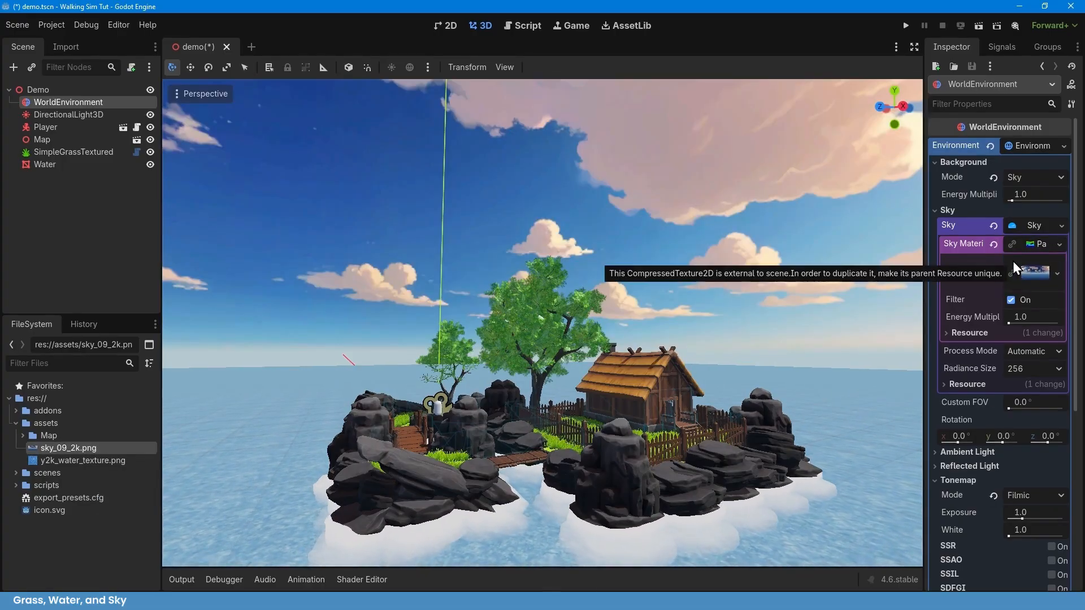